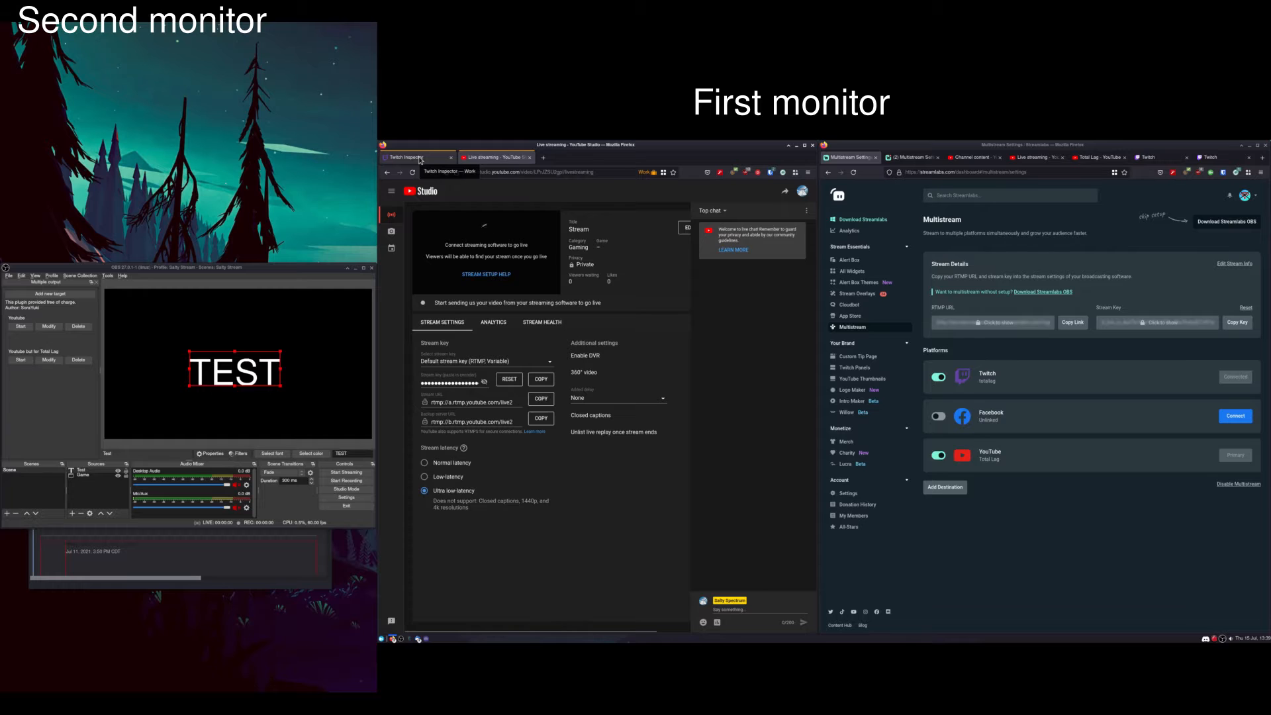
Look over the Twitch Inspector streams, the YouTube Studio live control room and the Streamlabs Multistream page.
left_click(420, 159)
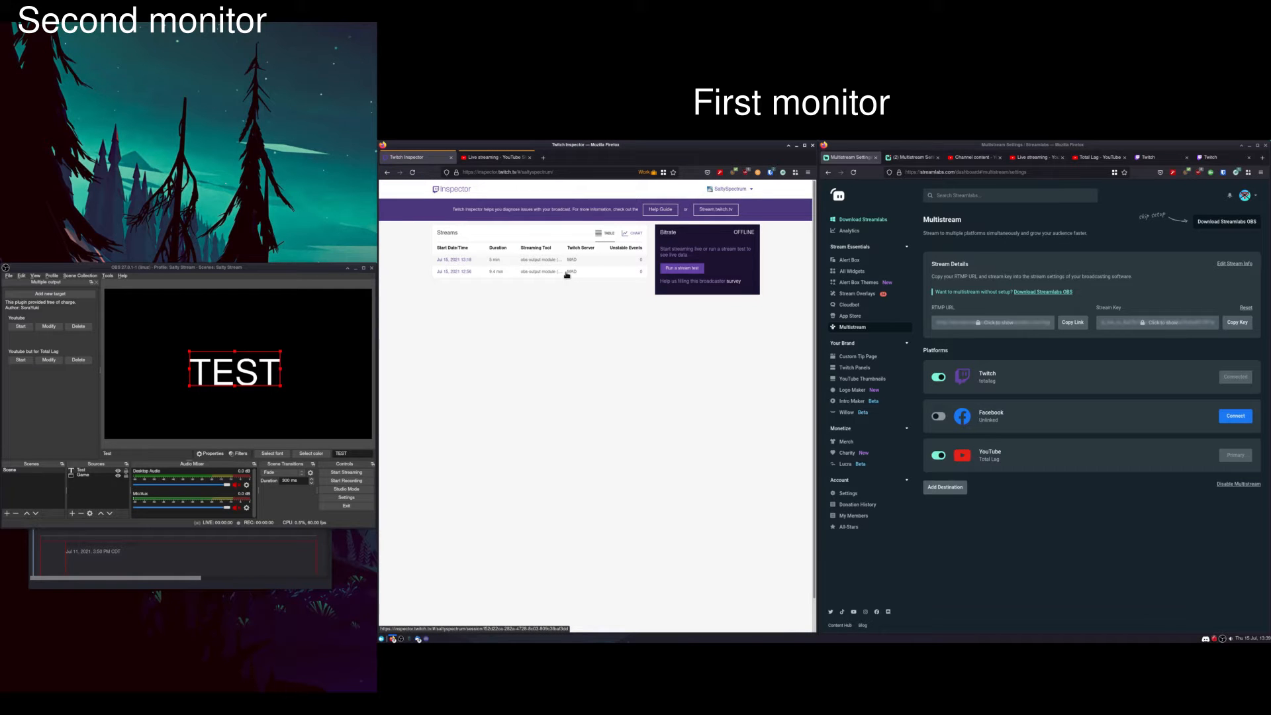
left_click(503, 159)
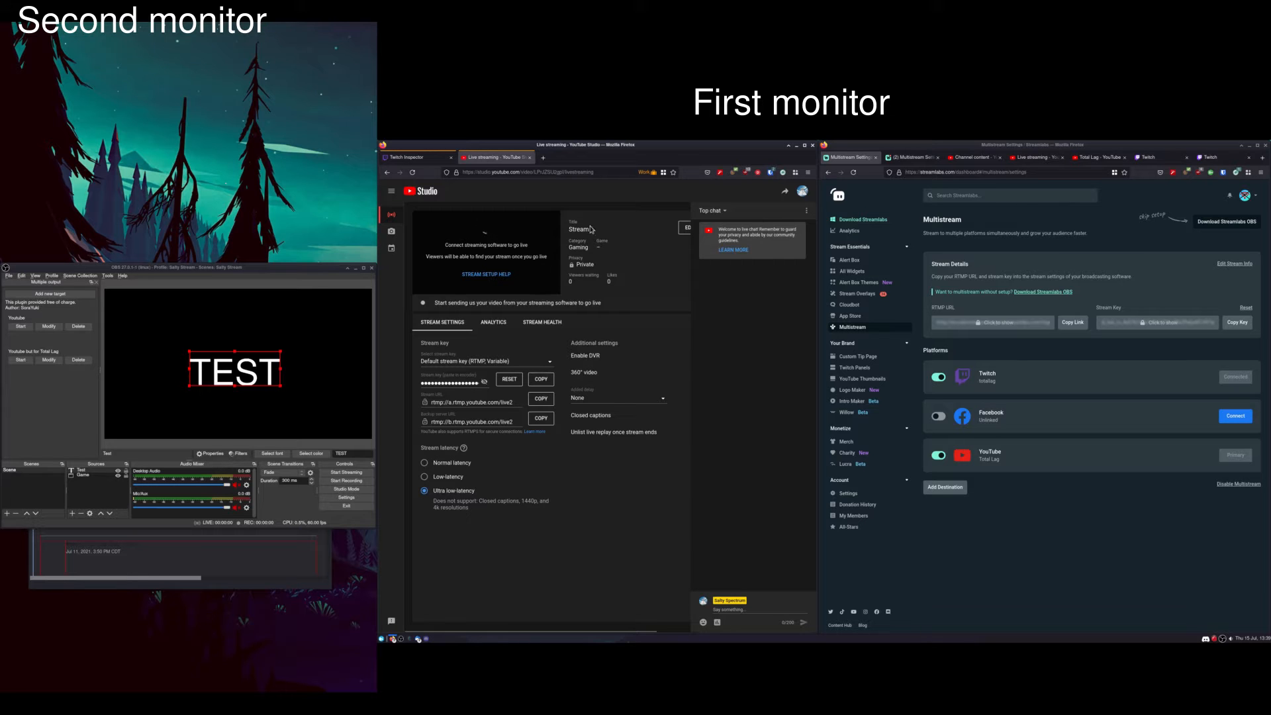
left_click(870, 160)
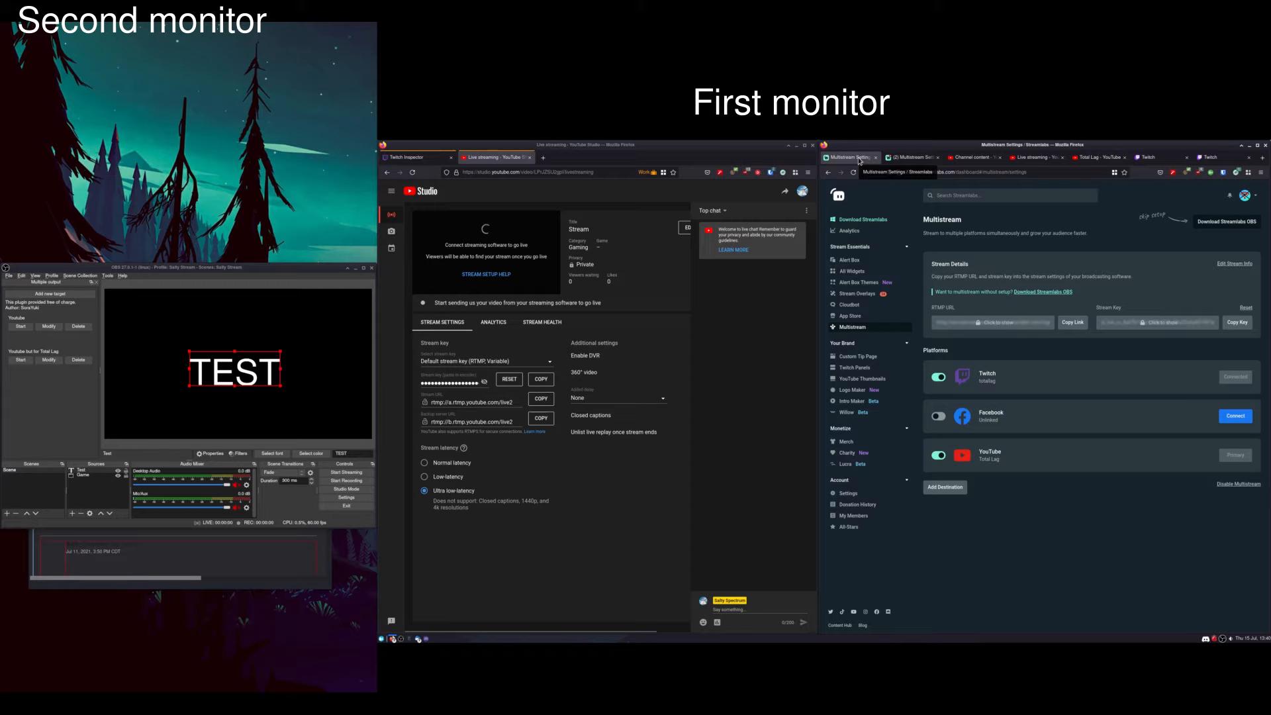
left_click(506, 158)
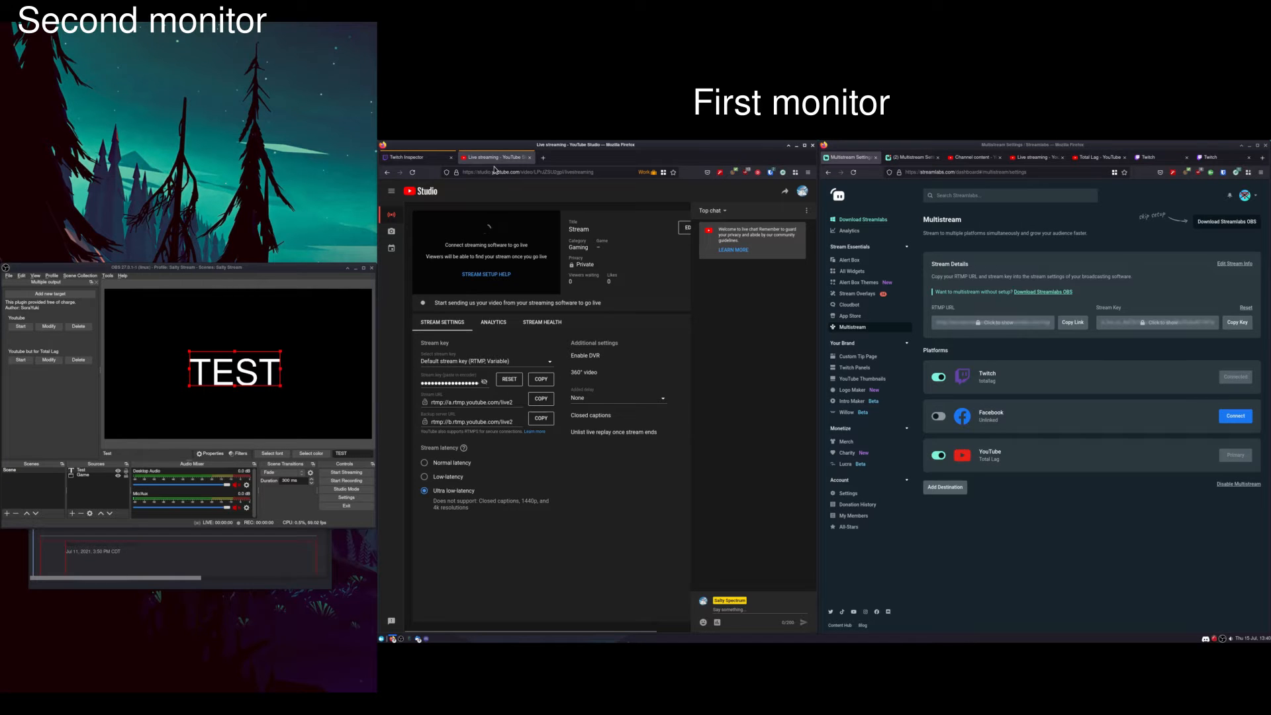
Save the Streamlabs Multistream stream info with the title "Test stream", the website description and Public privacy.
left_click(904, 159)
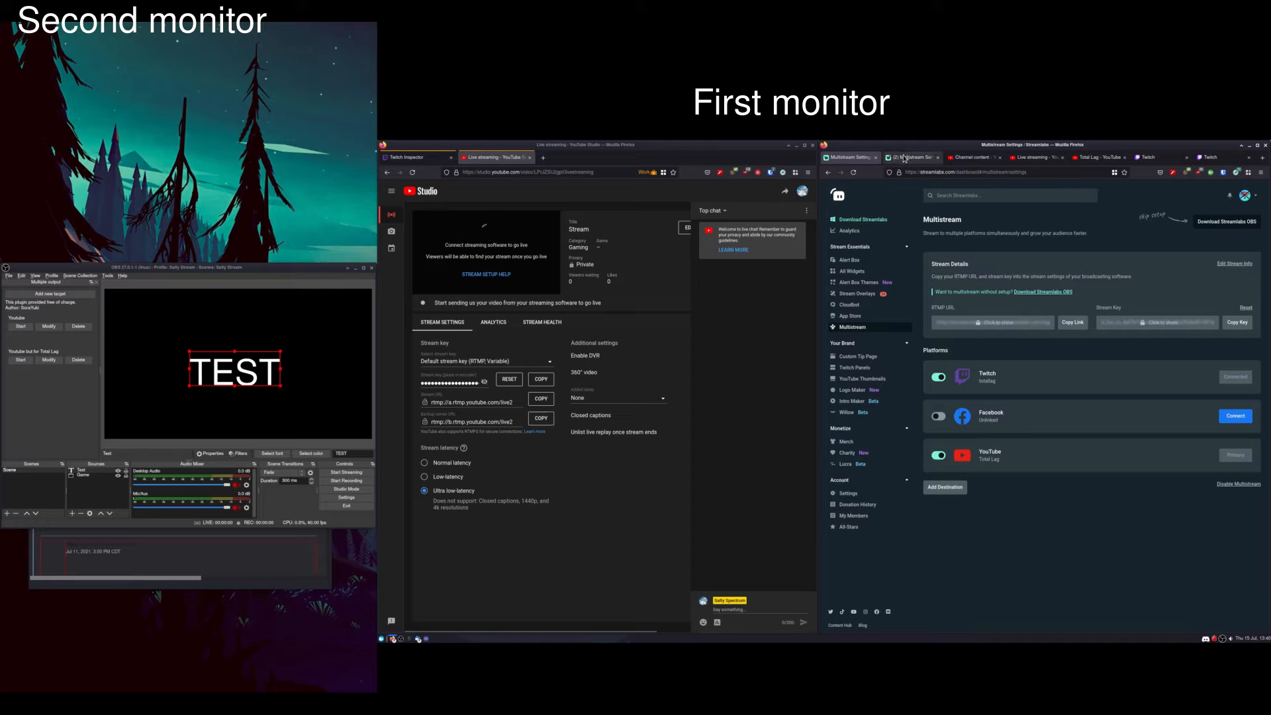
left_click(1235, 262)
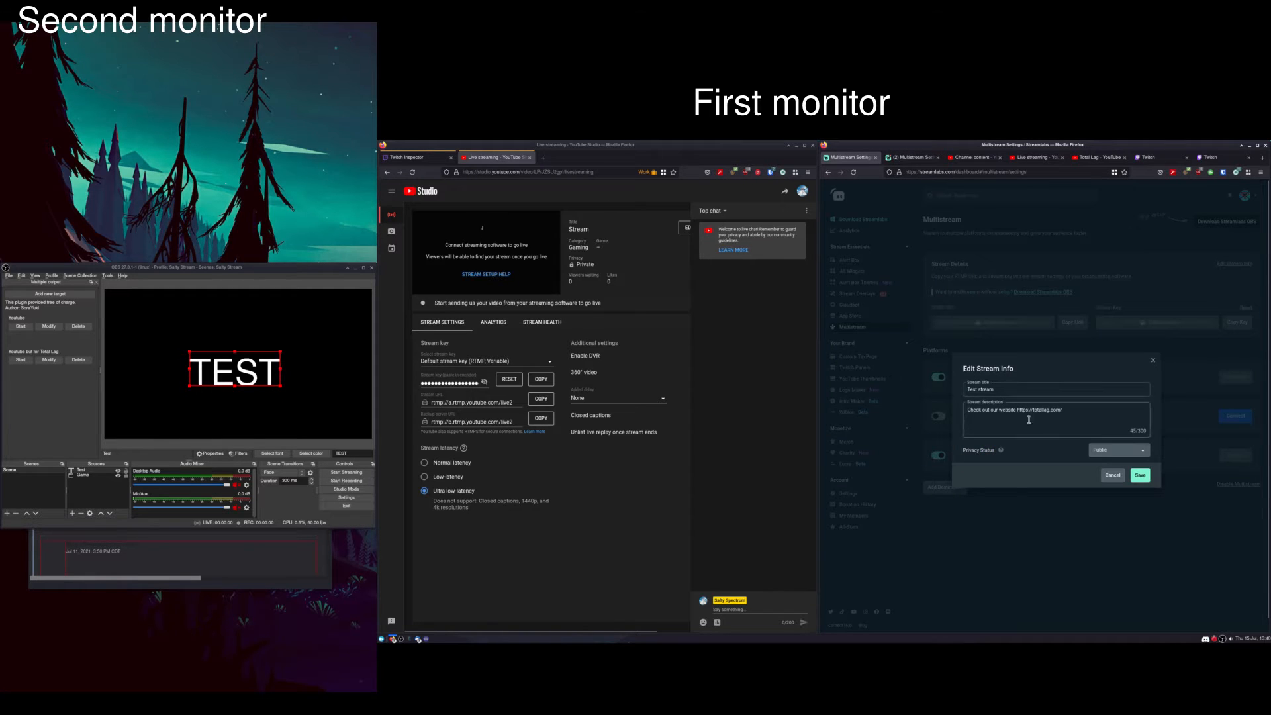
left_click(1140, 475)
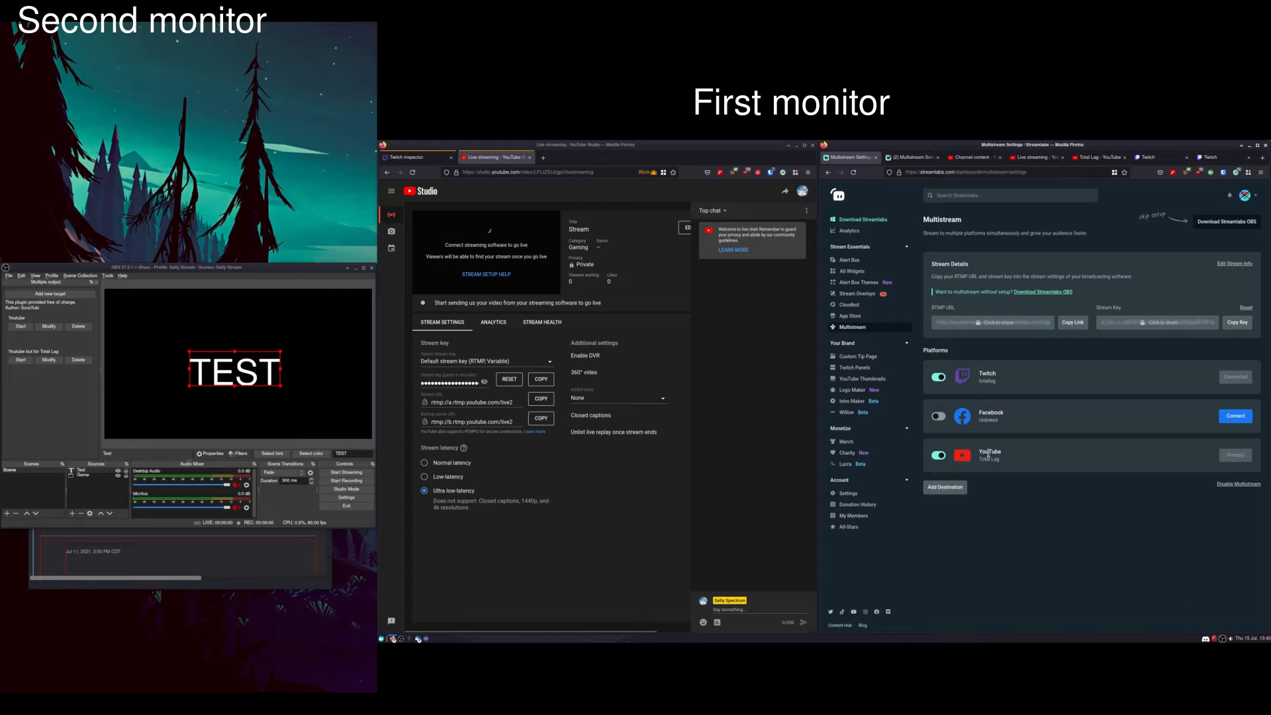
Close the duplicate Multistream page and check the Total Lag channel's live content and live control room.
left_click(915, 159)
left_click(937, 158)
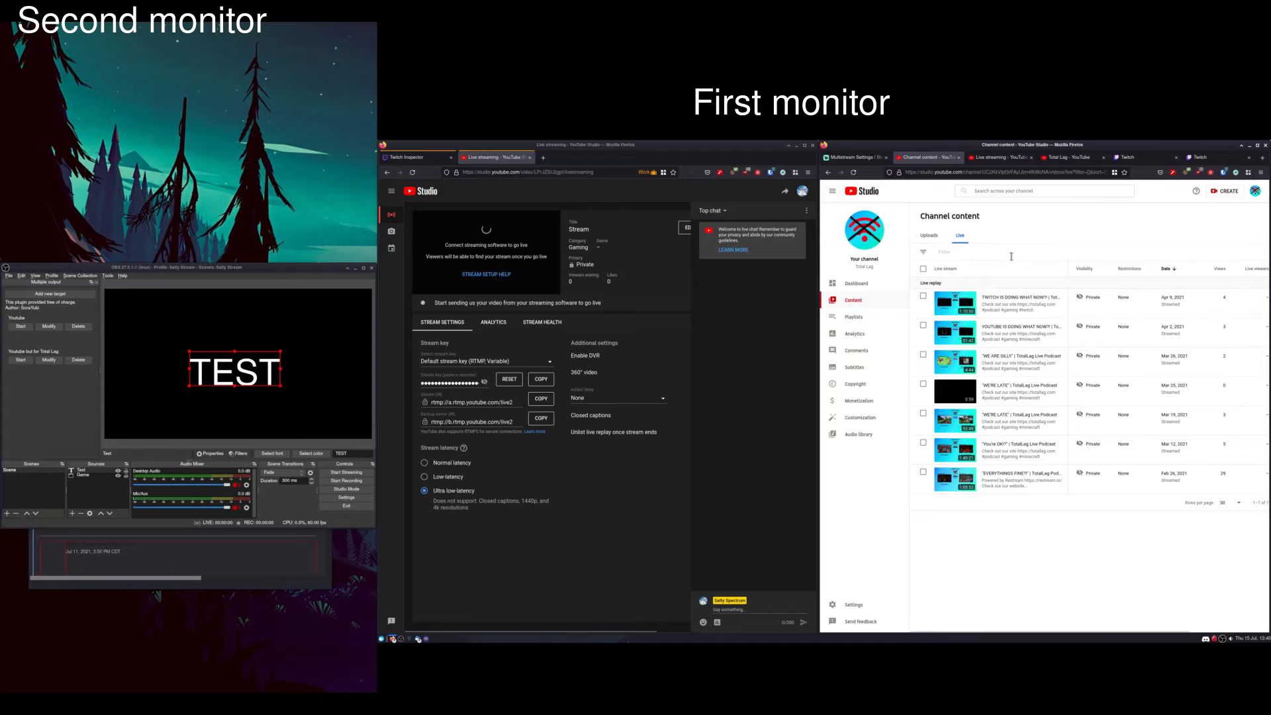
left_click(1000, 159)
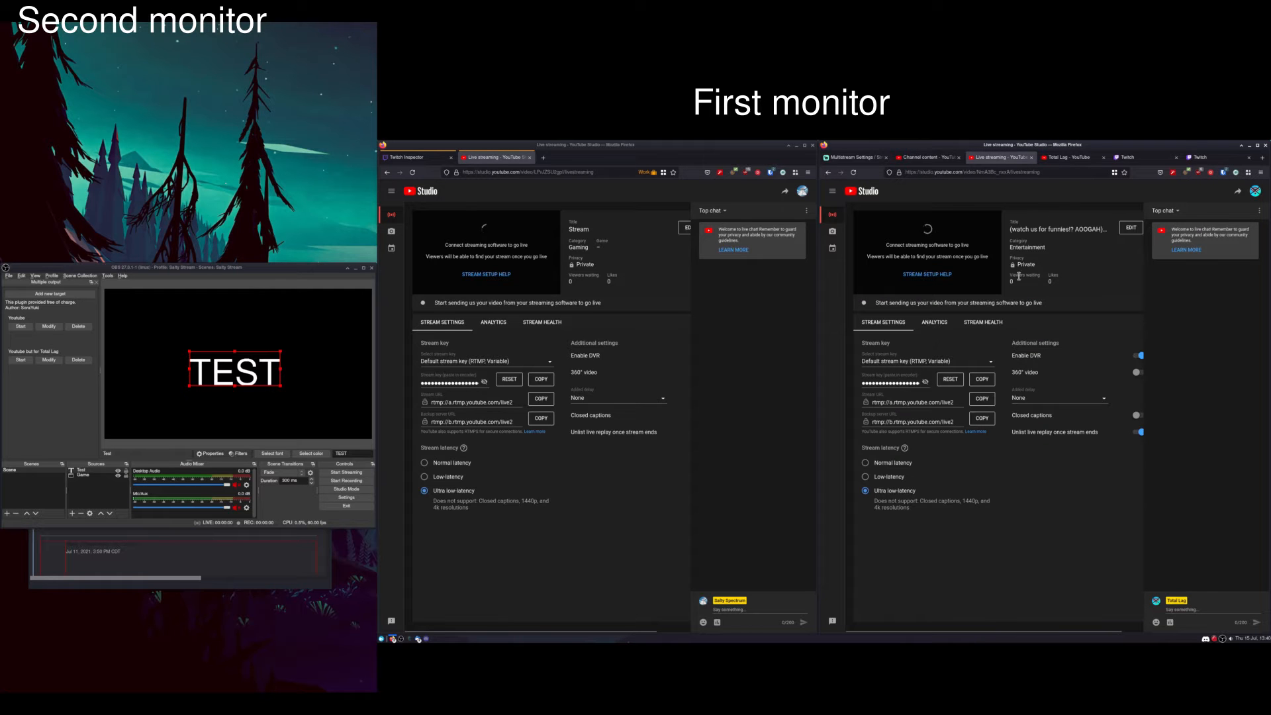
left_click(831, 216)
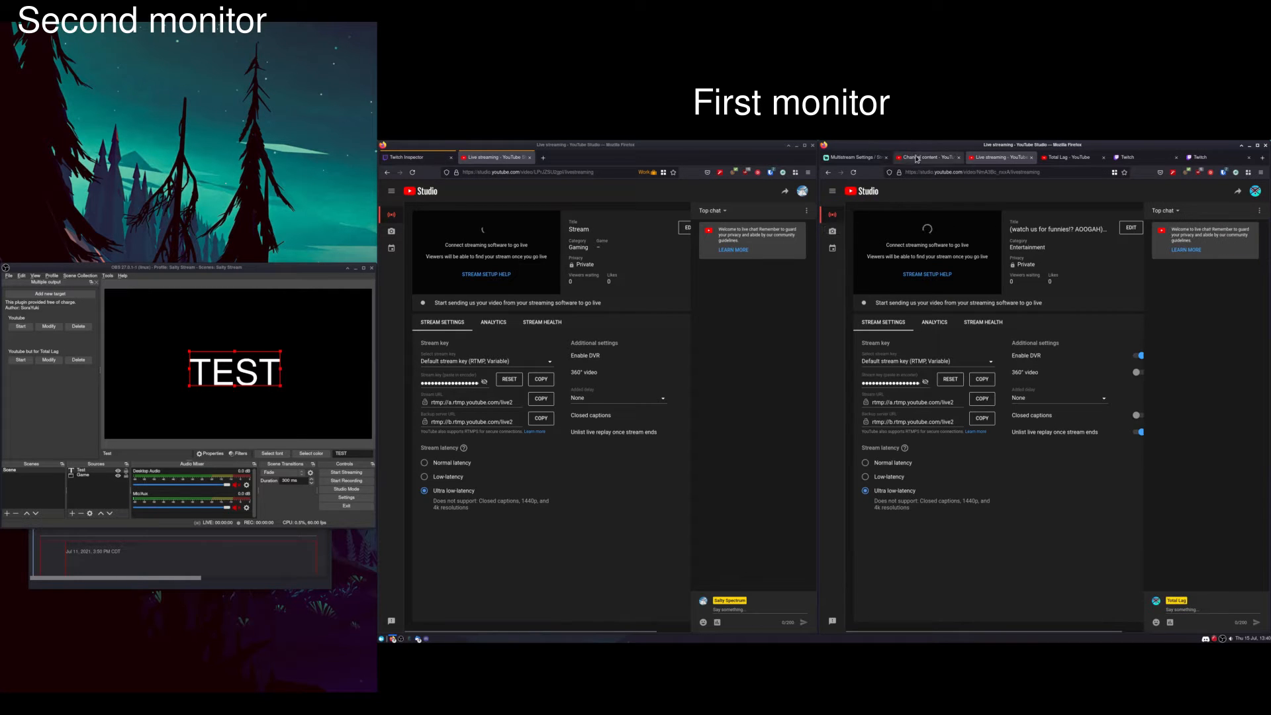
Review the Multistream stream info again and leave it without saving.
left_click(853, 158)
left_click(1235, 264)
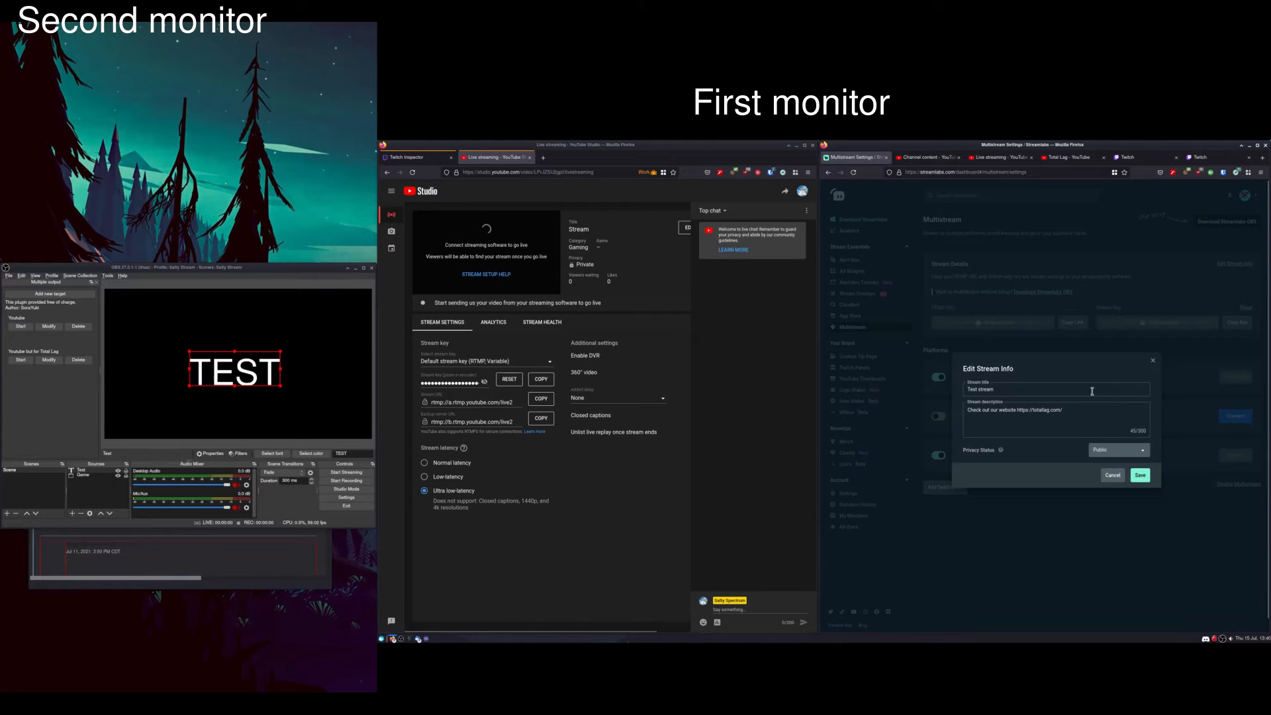
left_click(1153, 363)
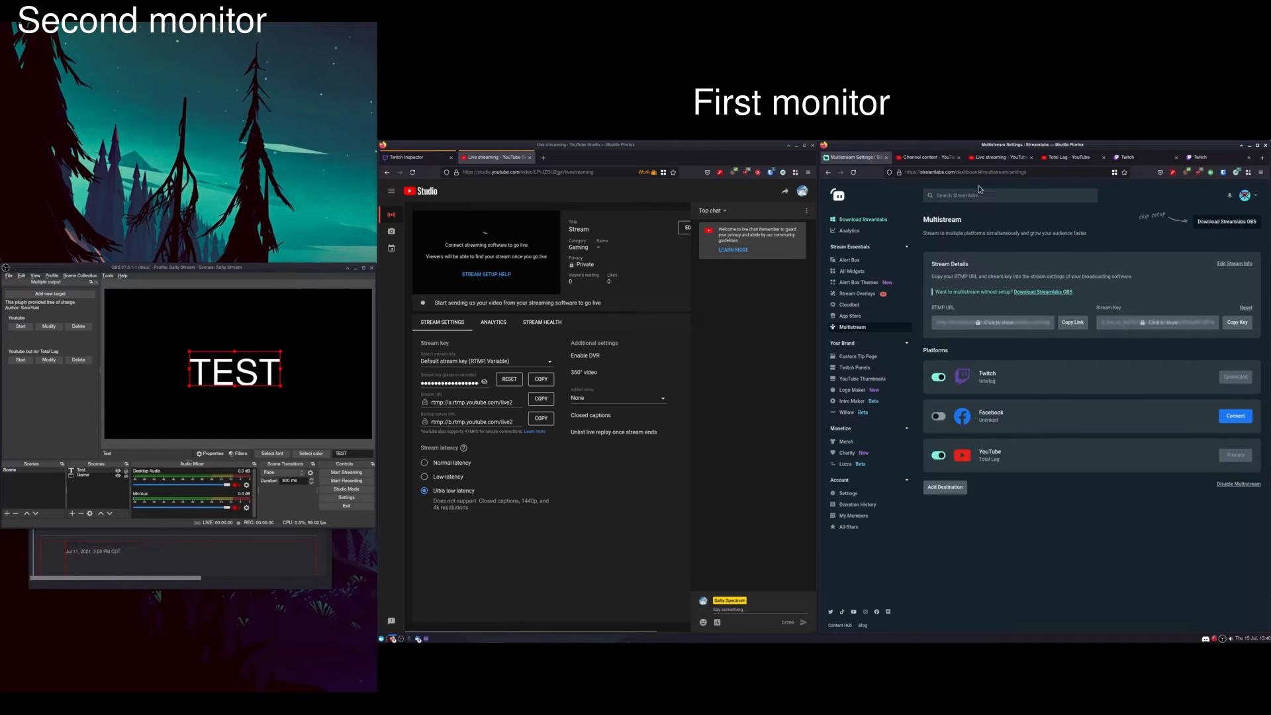
Look over the Total Lag YouTube channel and the Twitch connection settings, ending on the Multistream page.
left_click(1063, 157)
left_click(1133, 157)
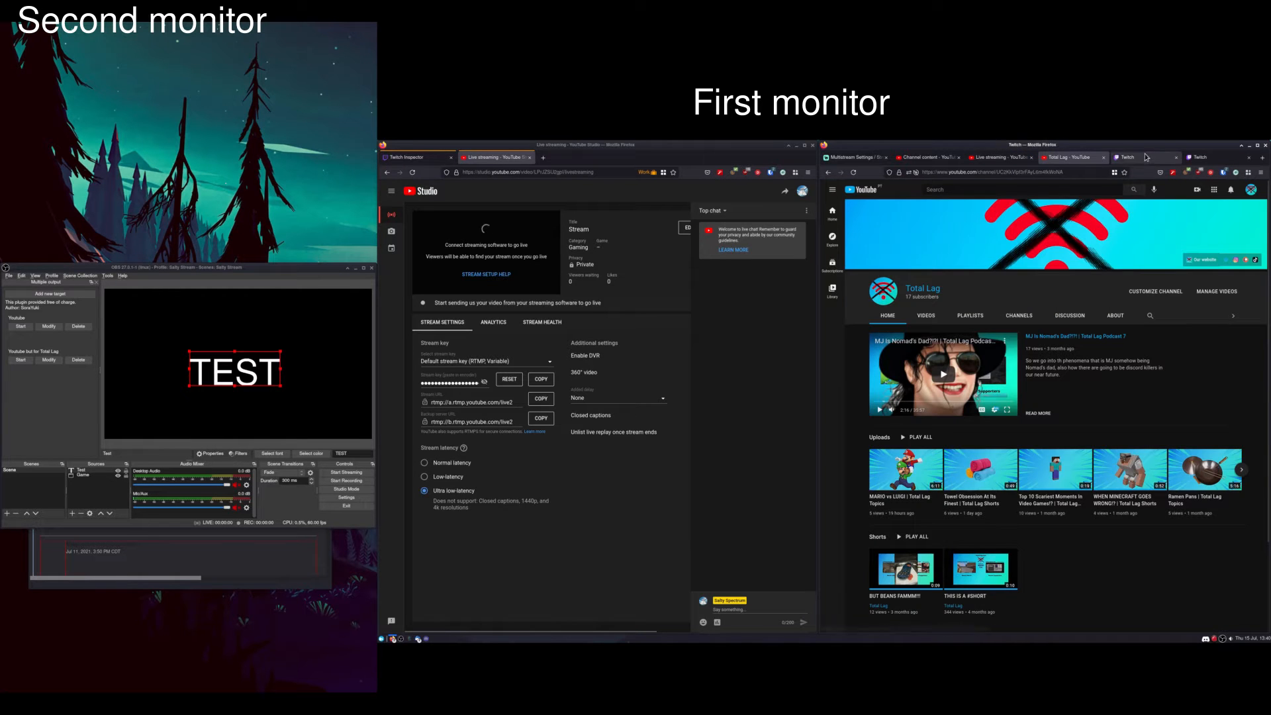
left_click(1201, 157)
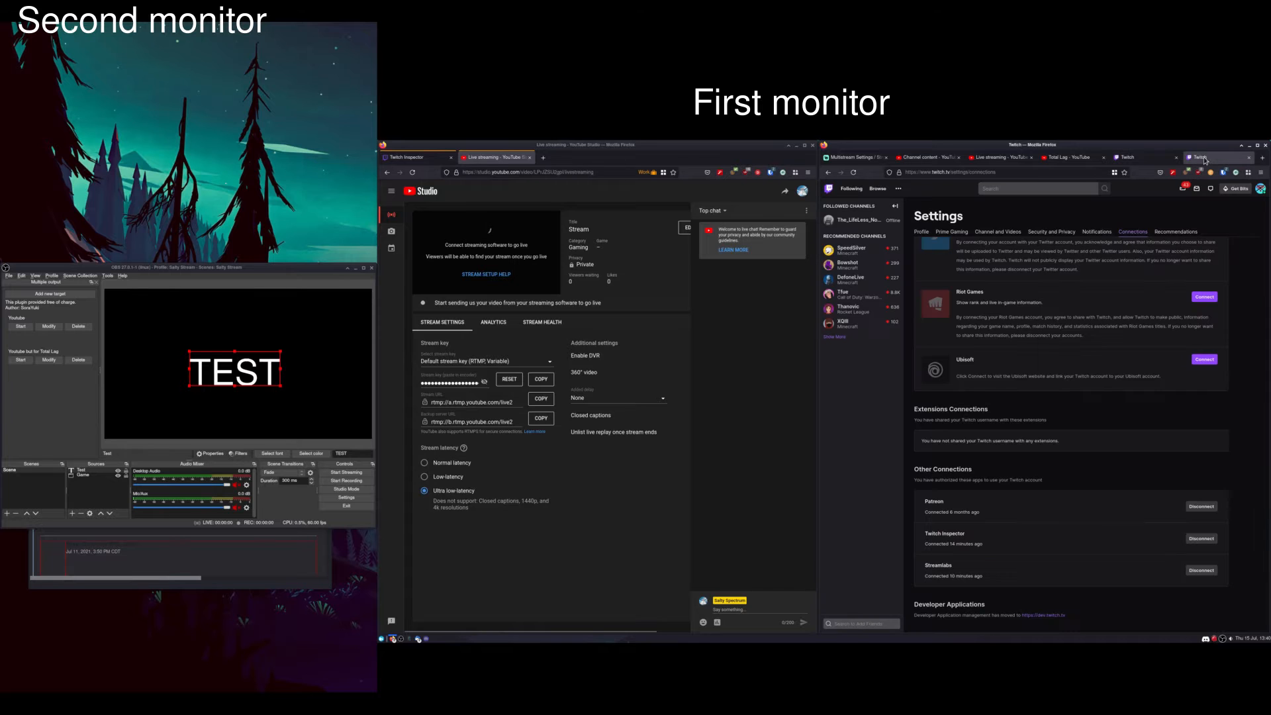
left_click(857, 157)
left_click(186, 318)
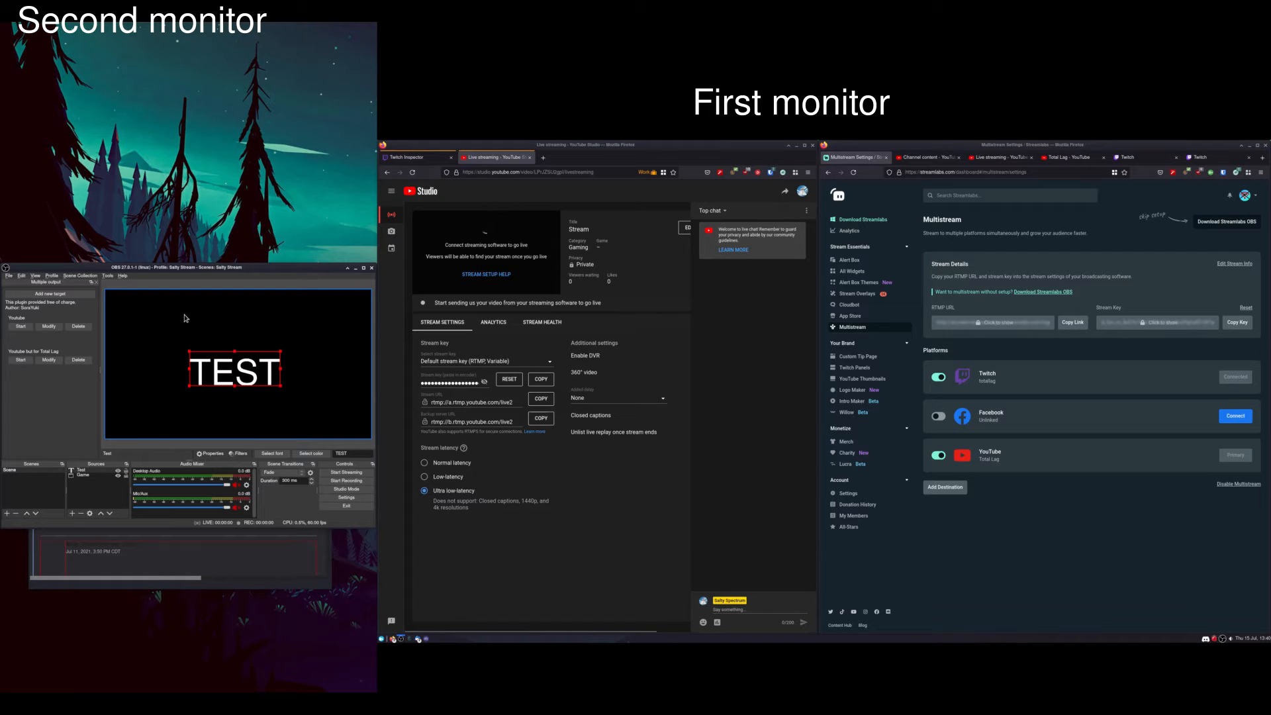
left_click(636, 461)
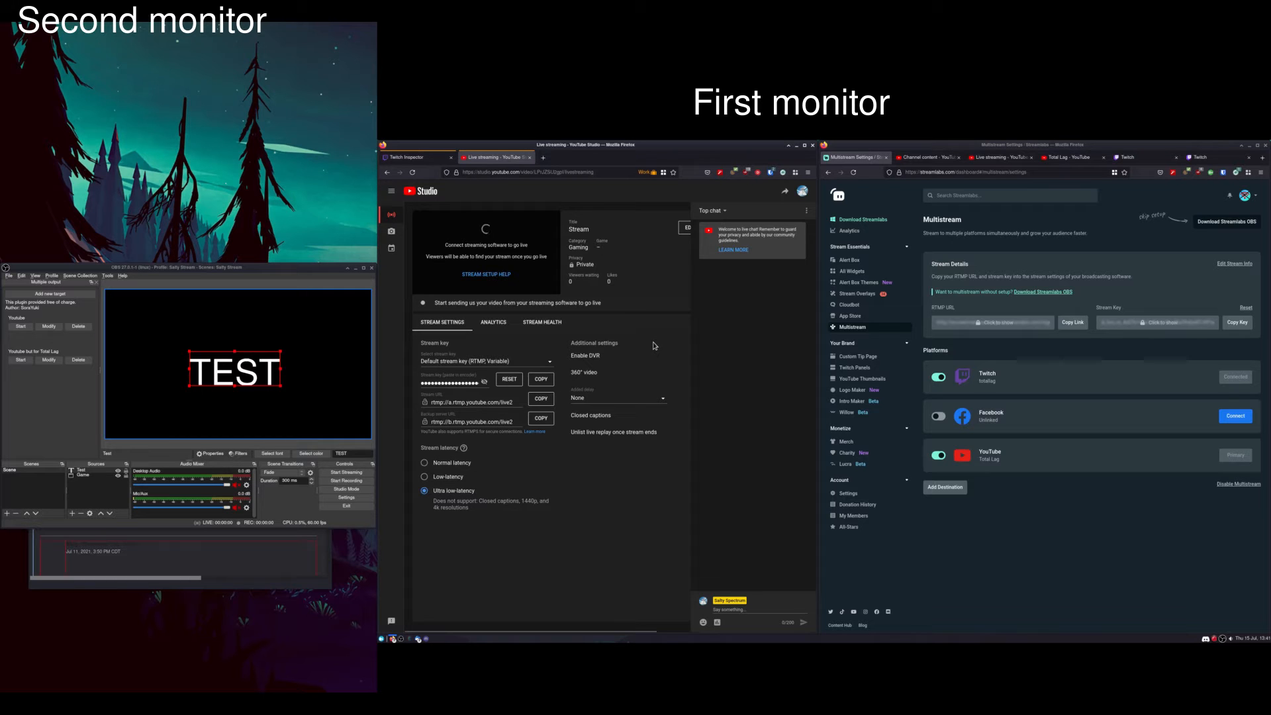
left_click(327, 341)
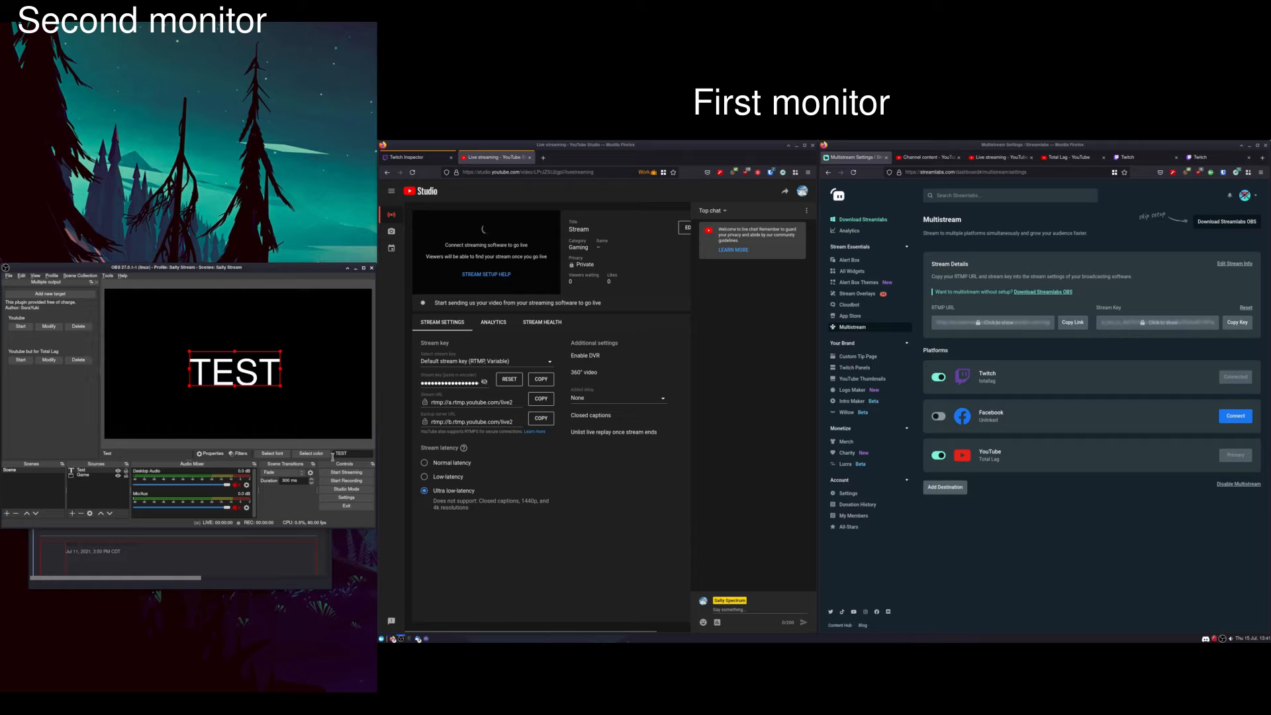
left_click(346, 497)
left_click(36, 291)
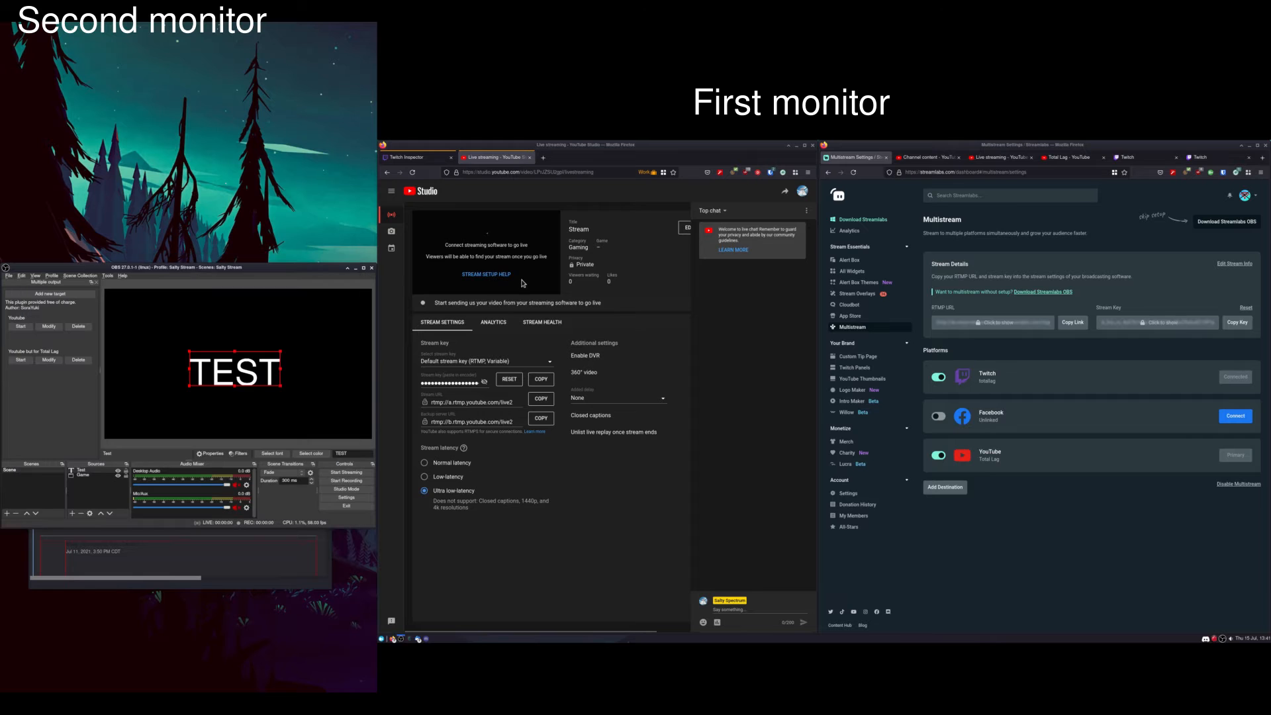
Start the main stream in OBS and reload Twitch Inspector to check the live bitrate.
left_click(407, 157)
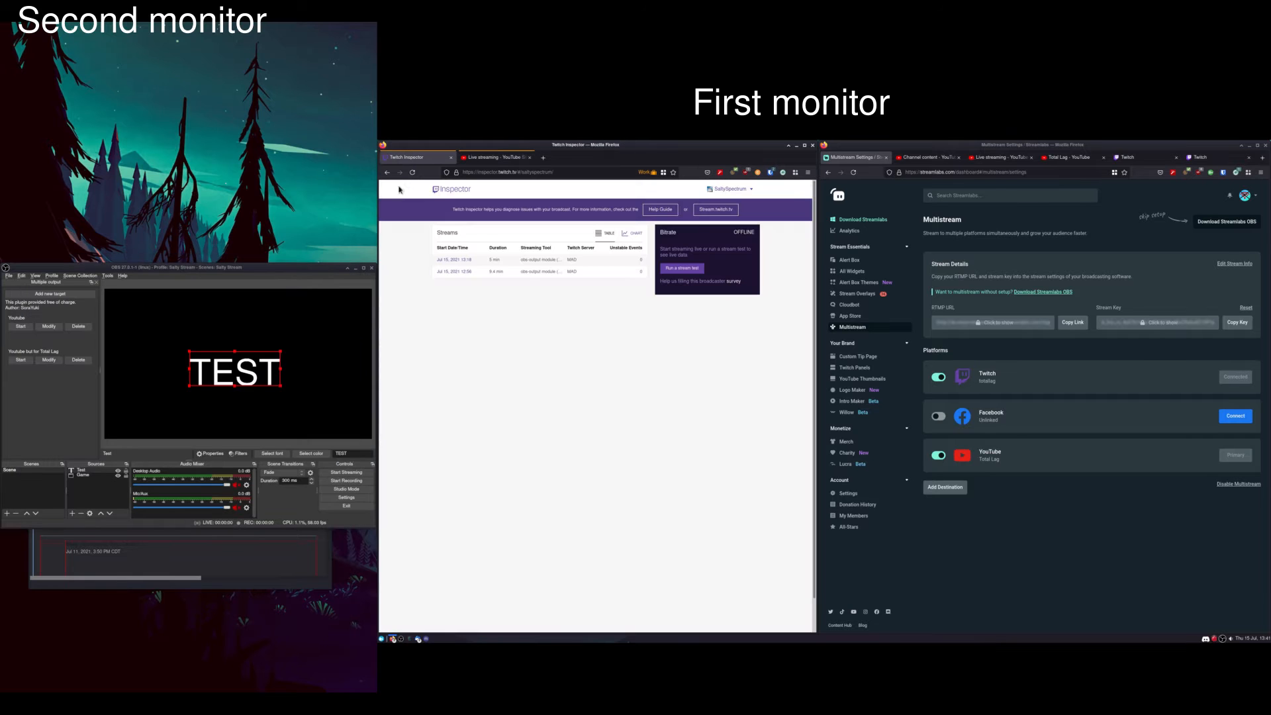
left_click(344, 472)
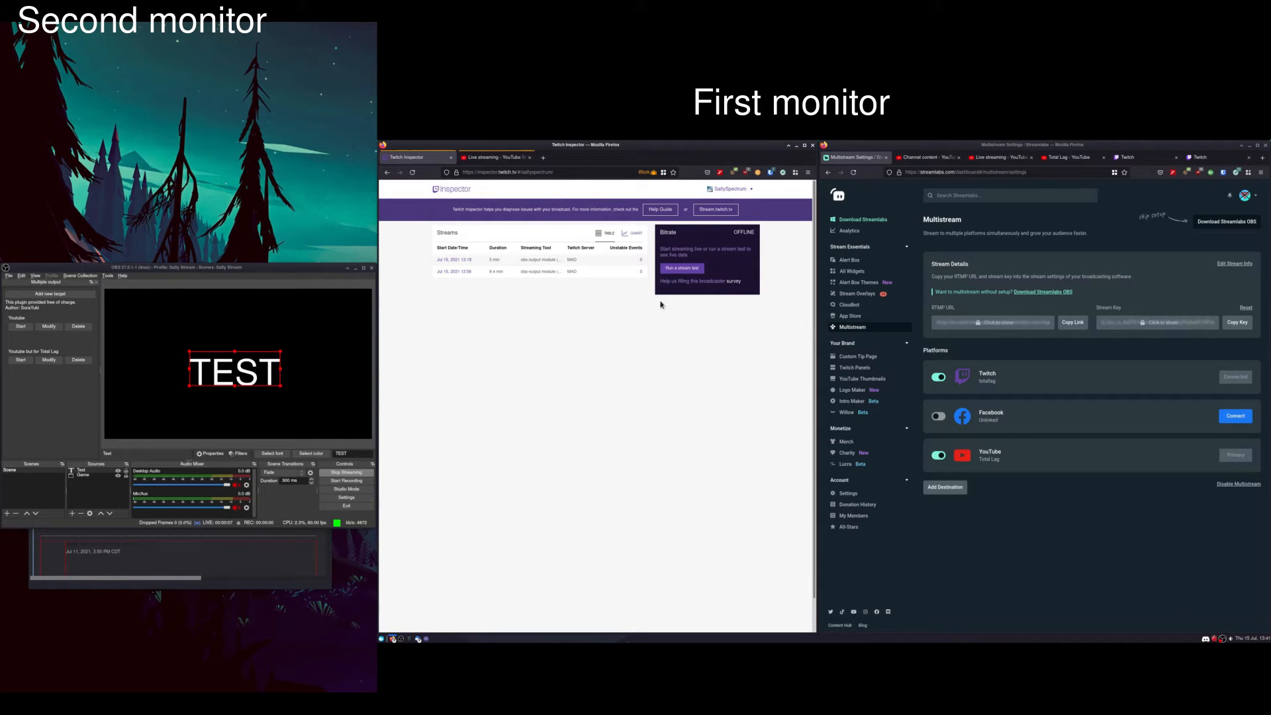
left_click(412, 172)
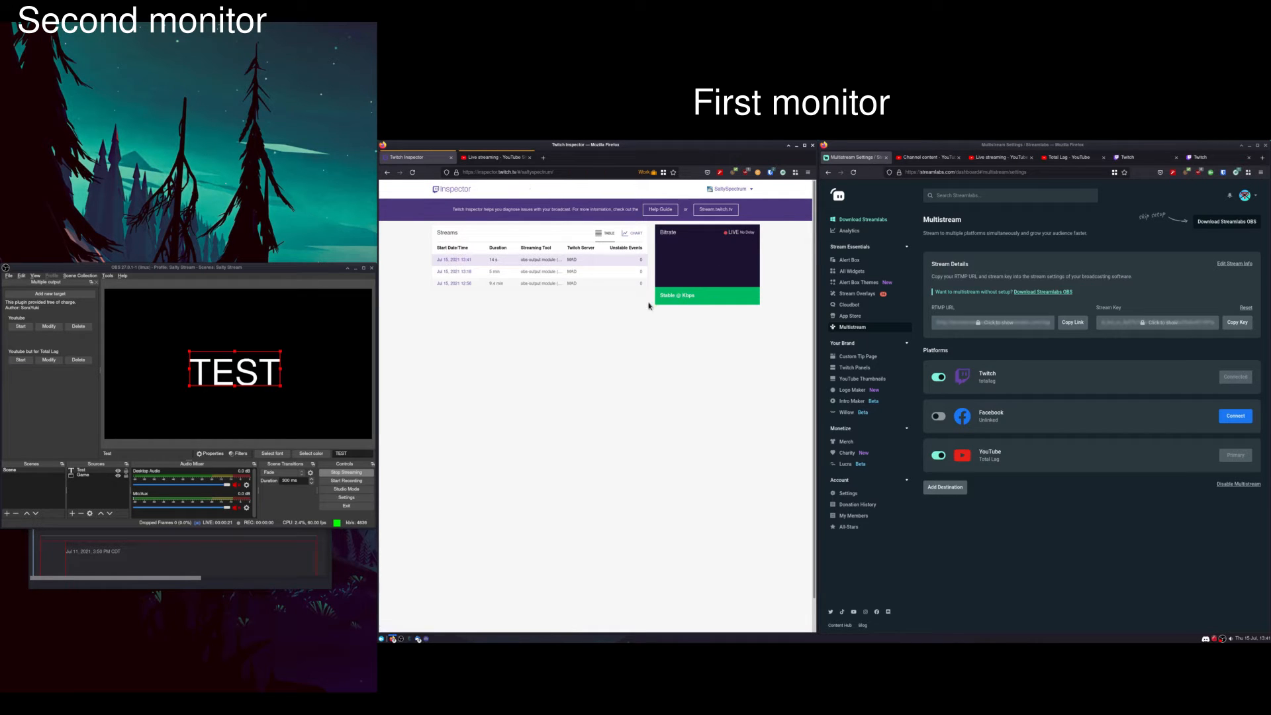
left_click(412, 172)
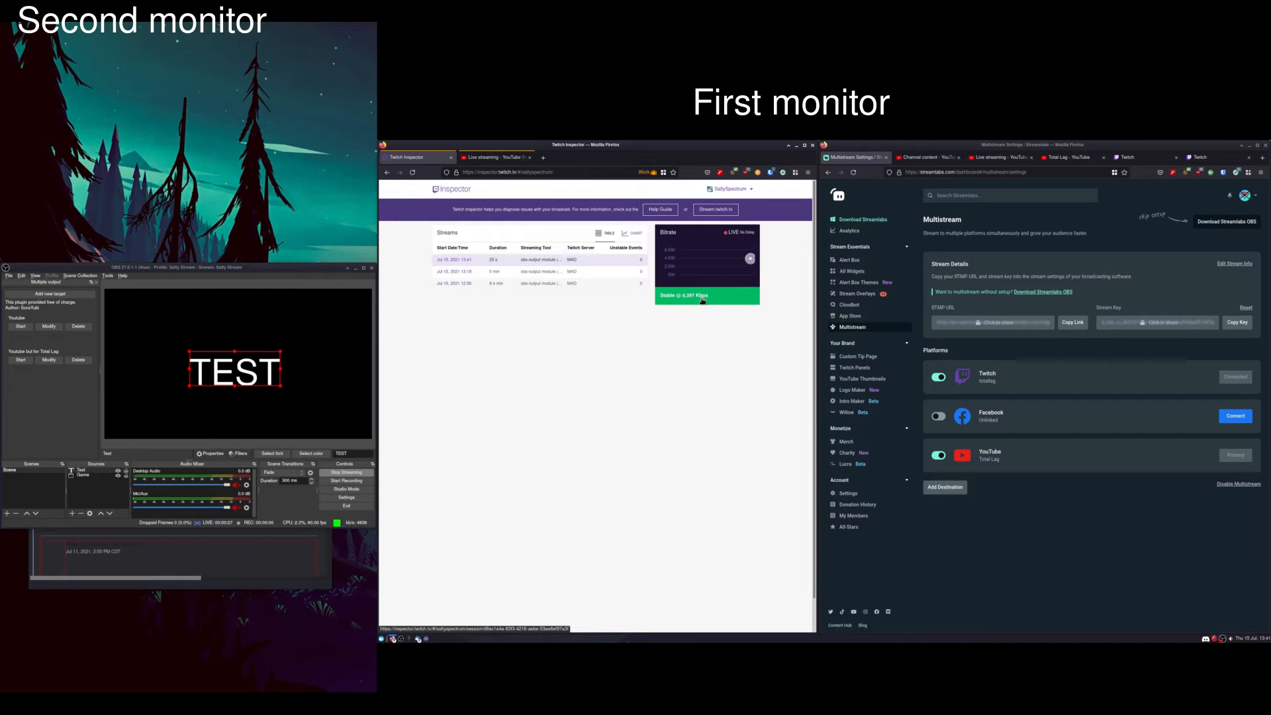
Review the streaming settings of the "Youtube" target in OBS Multiple output and start its broadcast.
left_click(493, 156)
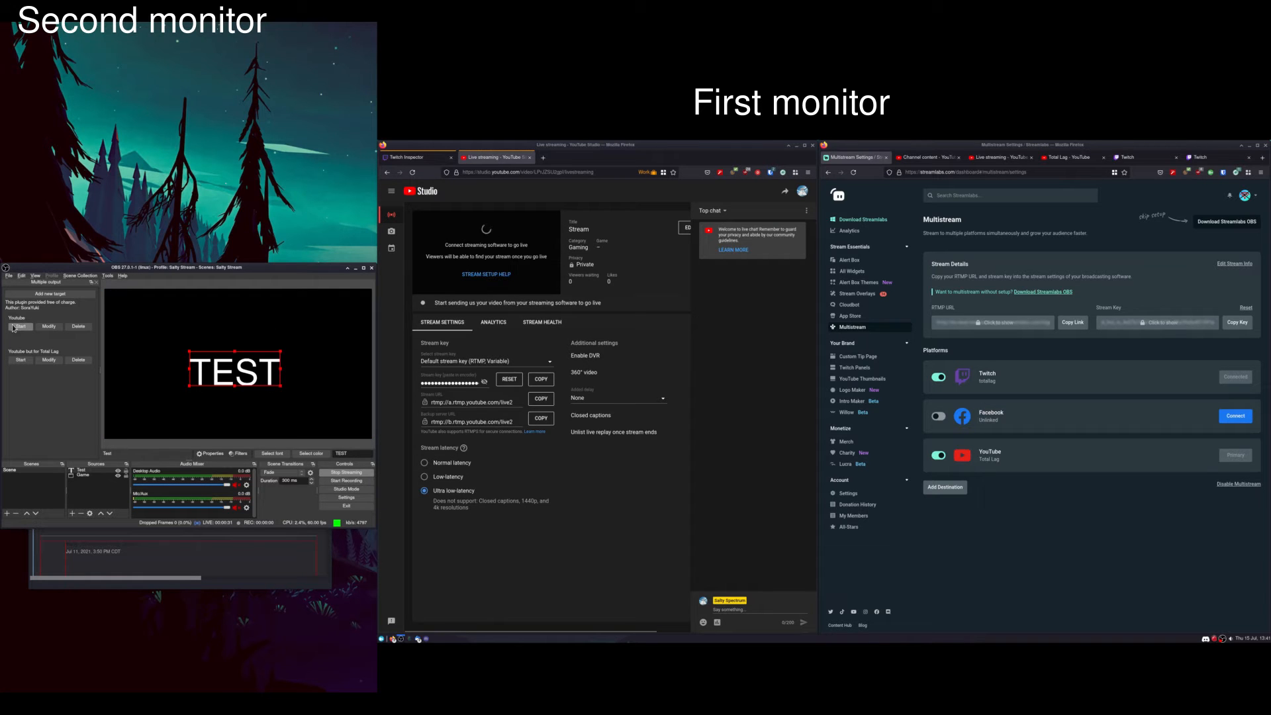
left_click(43, 327)
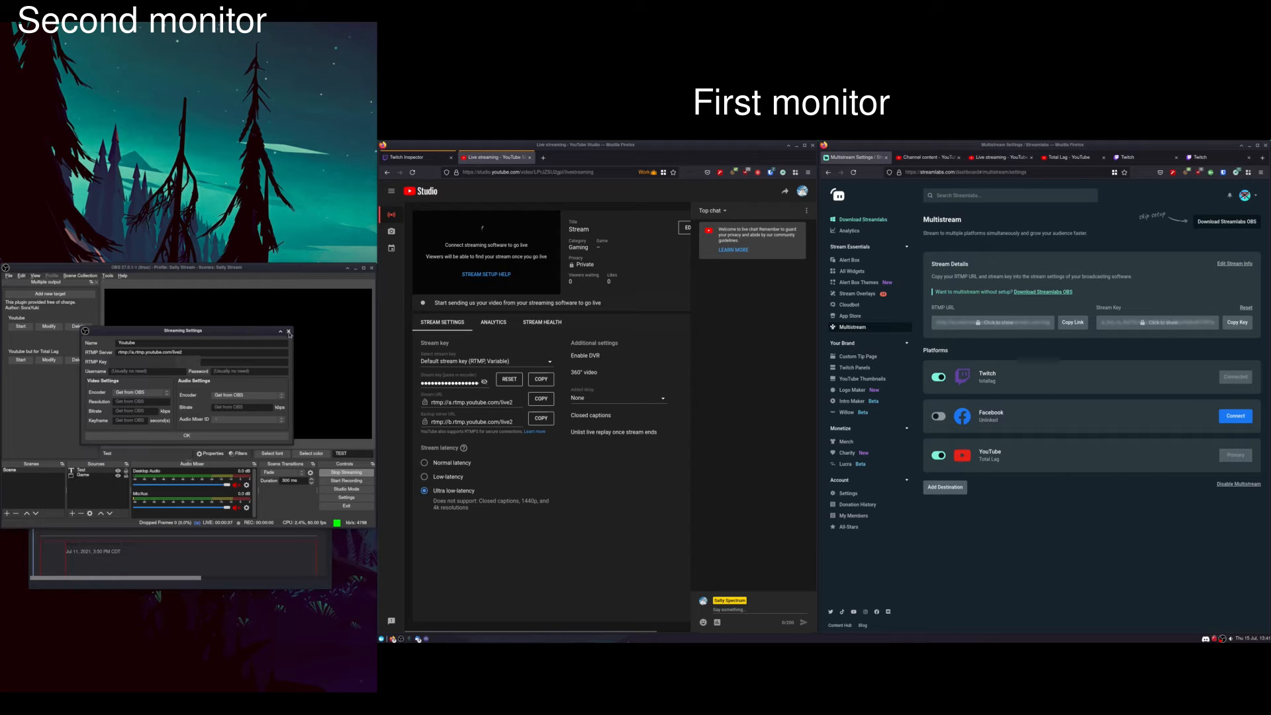
left_click(288, 332)
left_click(20, 327)
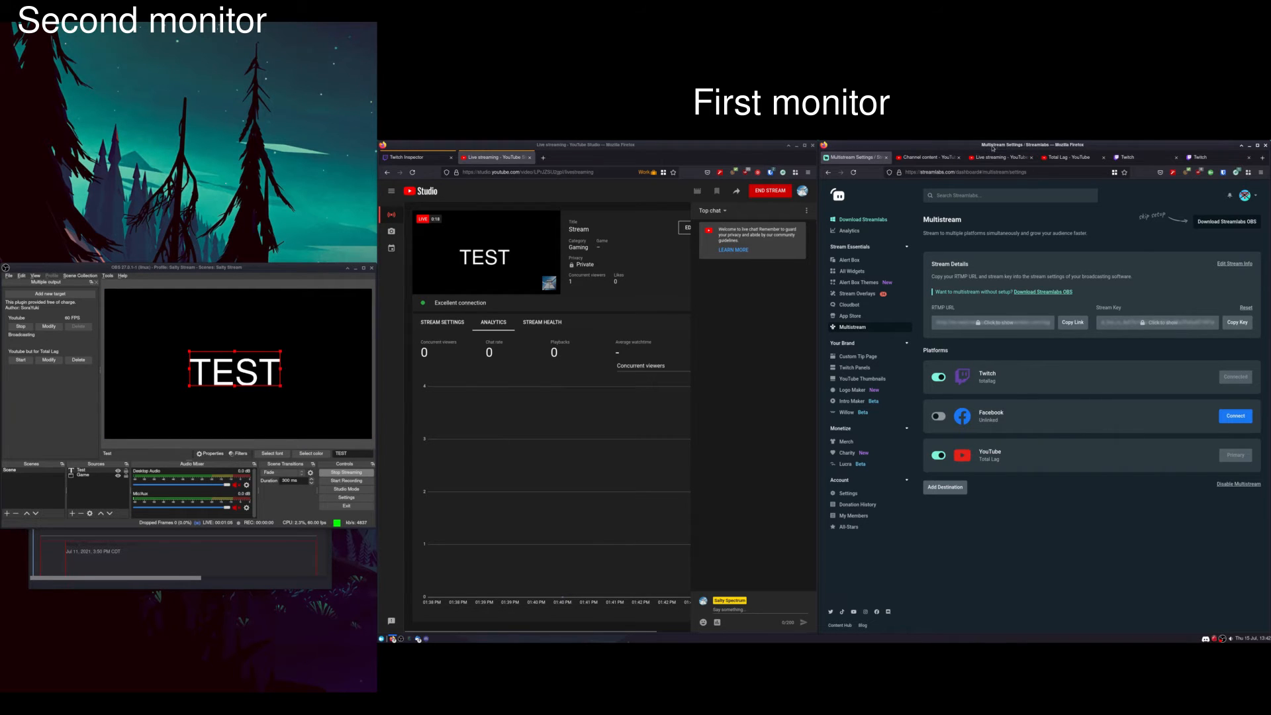
Check the Total Lag channel's live control room and return to the Streamlabs Multistream page.
left_click(945, 157)
left_click(992, 157)
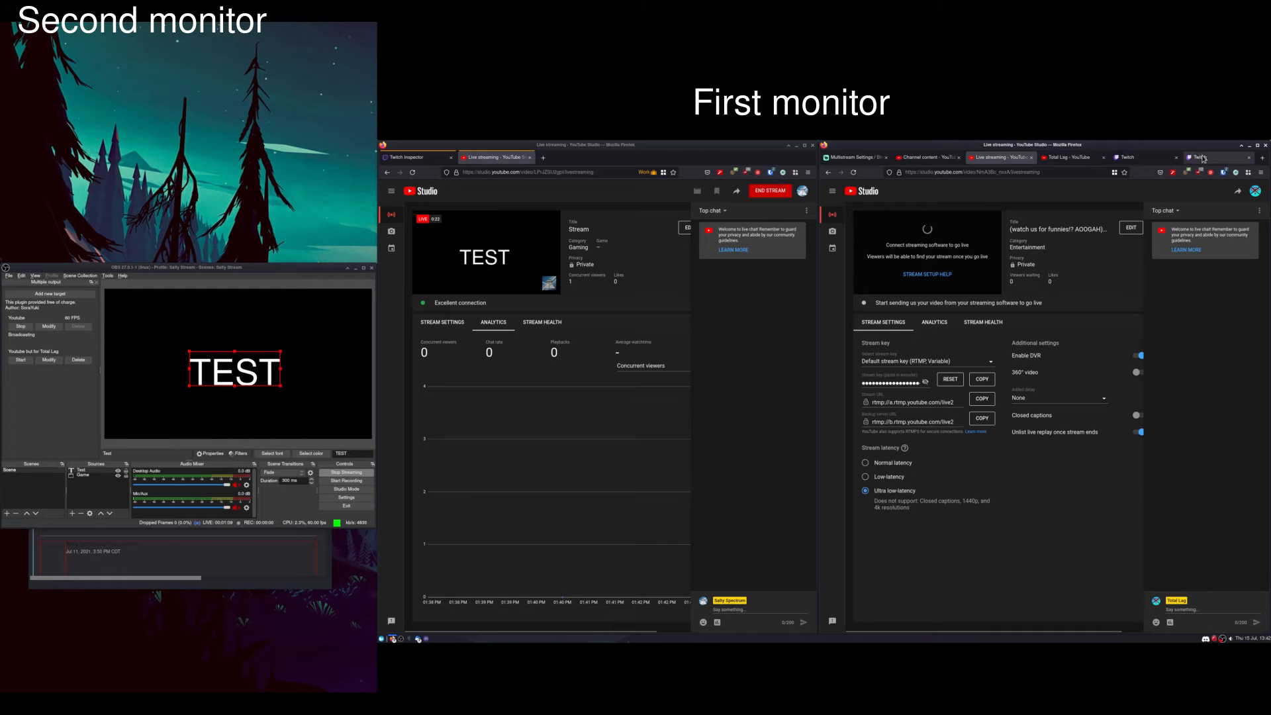
left_click(853, 158)
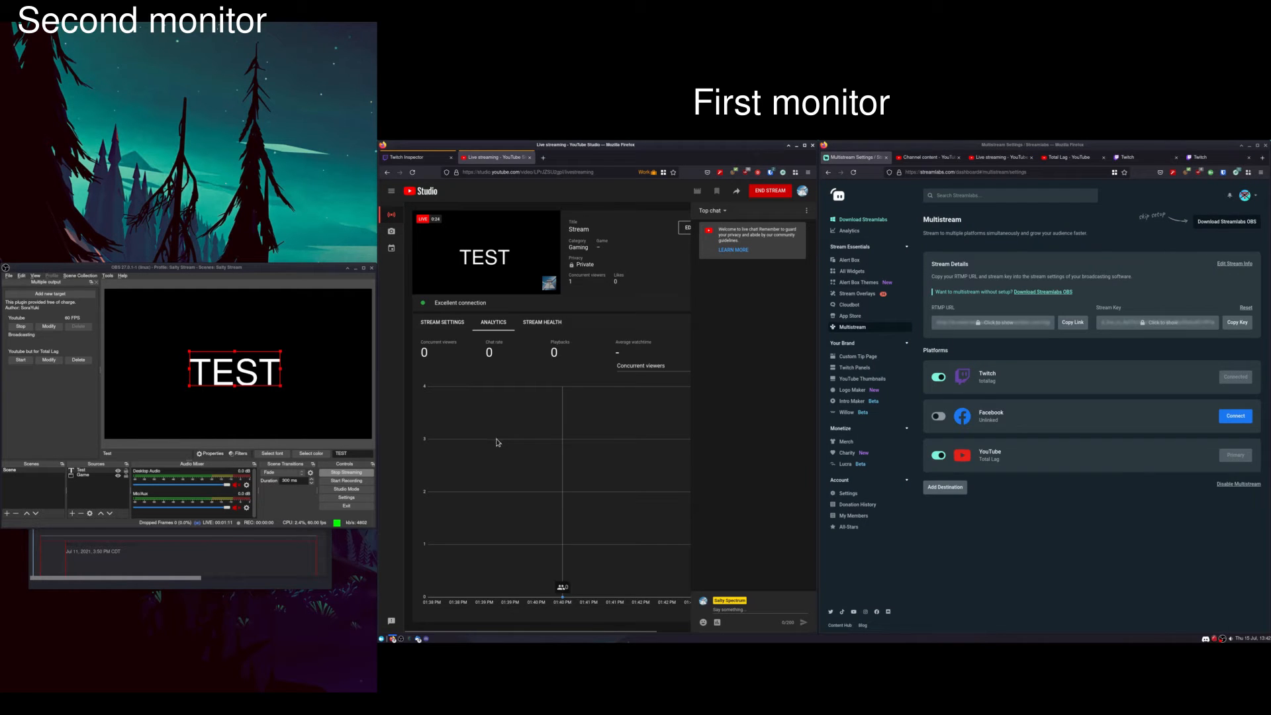
Start the "Youtube but for Total Lag" target in OBS Multiple output and review its streaming settings.
left_click(20, 359)
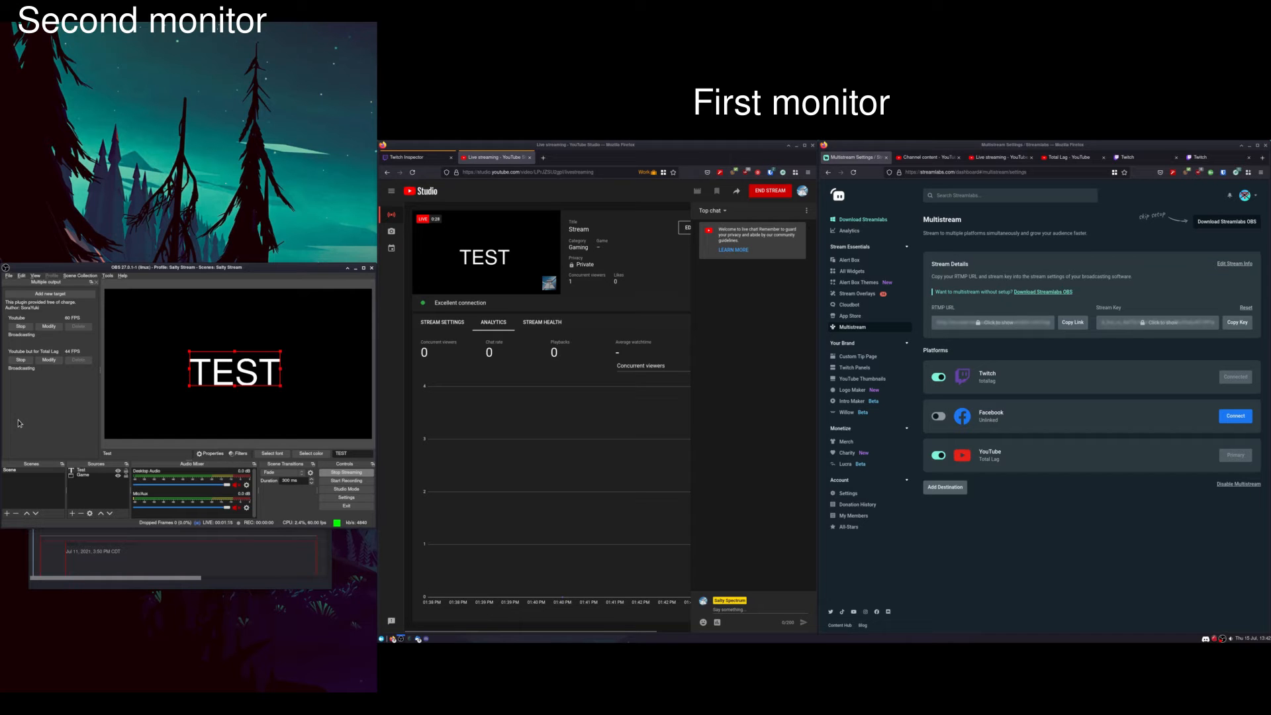
left_click(49, 360)
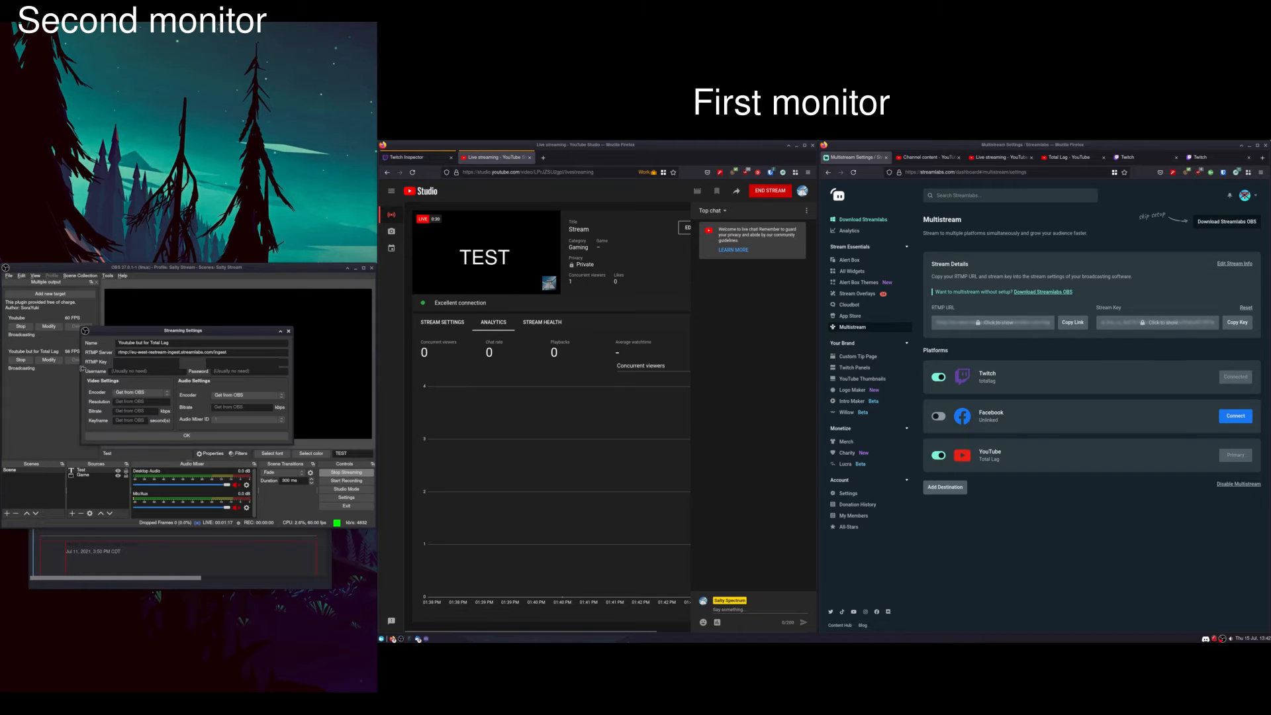
left_click(289, 332)
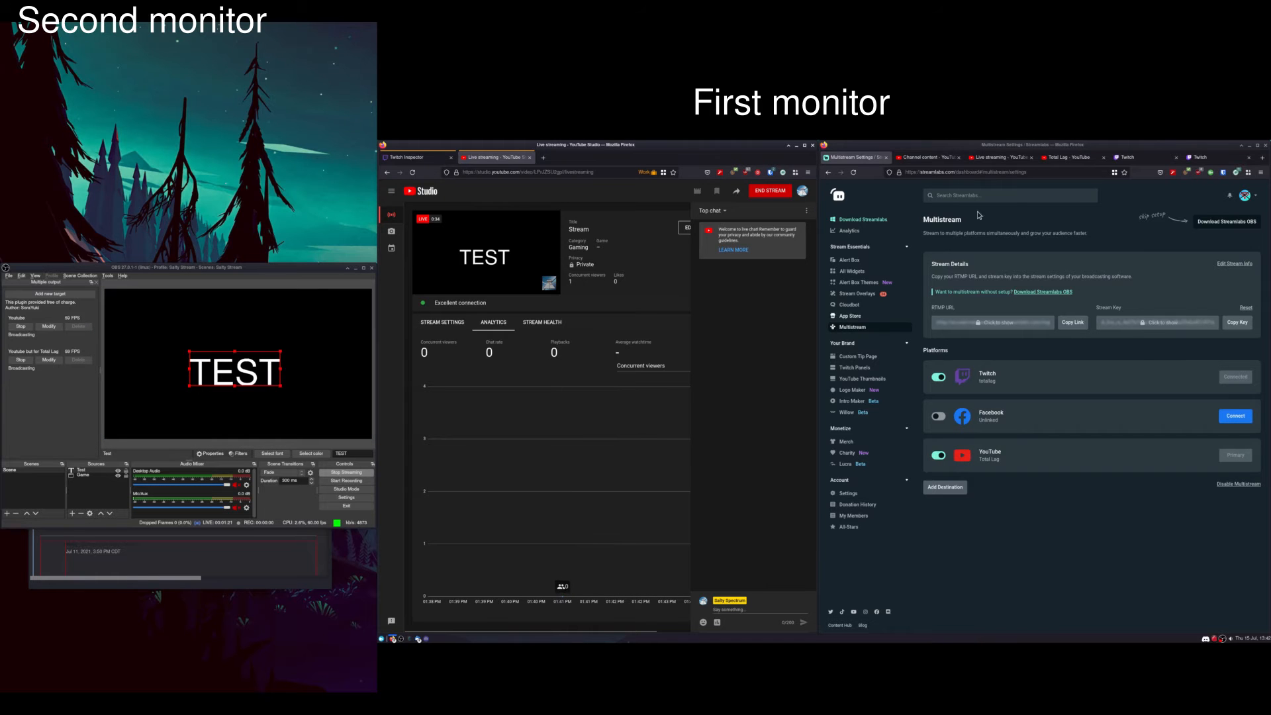
Reload the Total Lag channel page and live control room, and check the channel's live content for the Streamlabs broadcast.
left_click(925, 157)
left_click(999, 157)
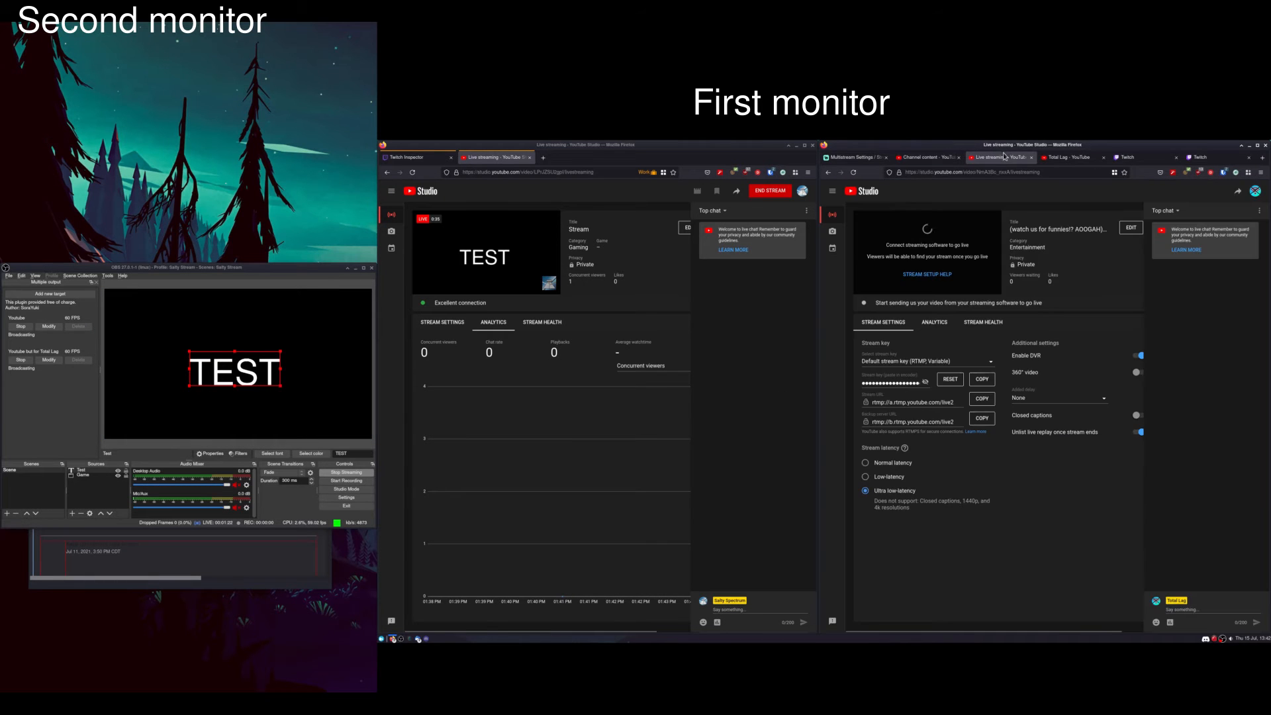
left_click(1051, 159)
left_click(854, 172)
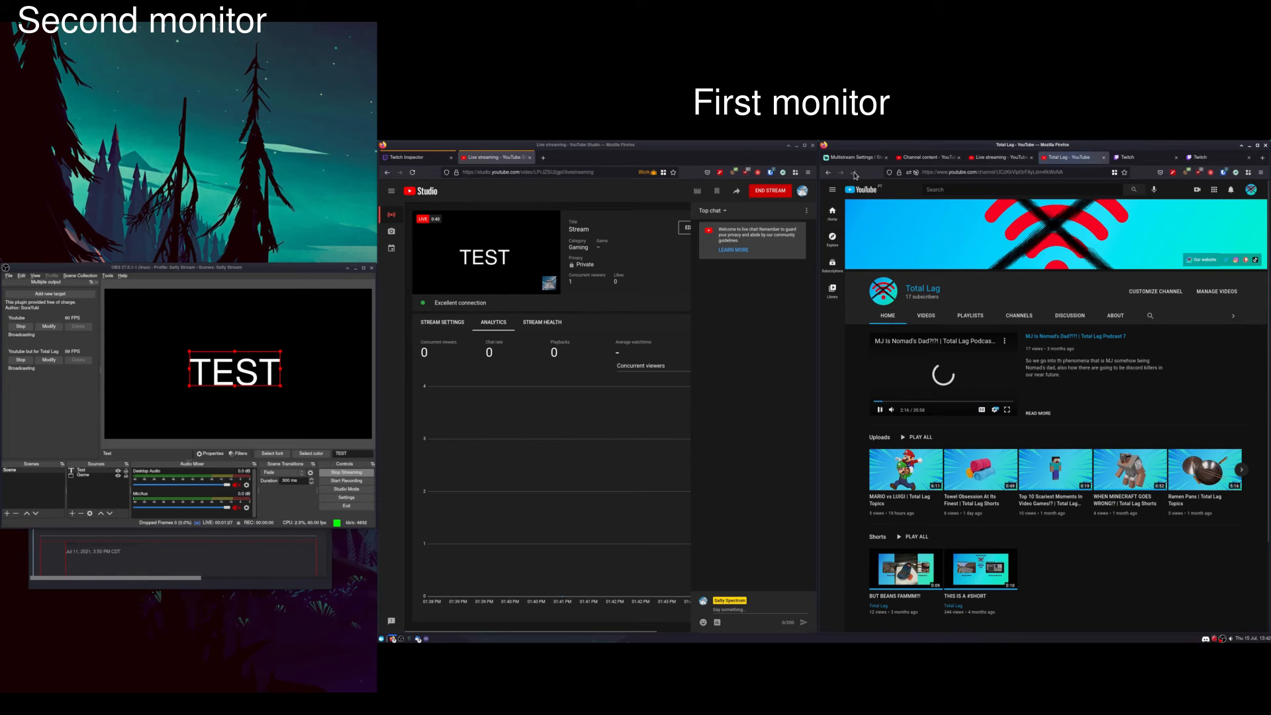
key("ctrl+Page_Up")
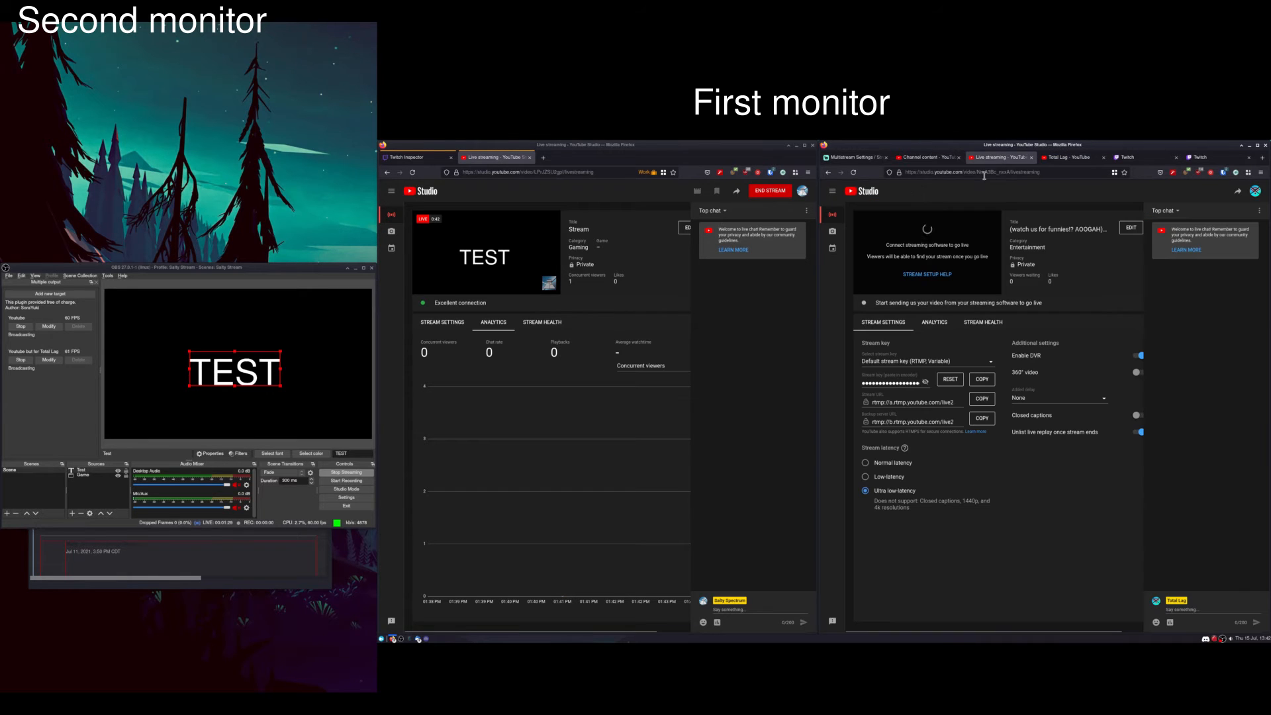
left_click(853, 173)
left_click(832, 217)
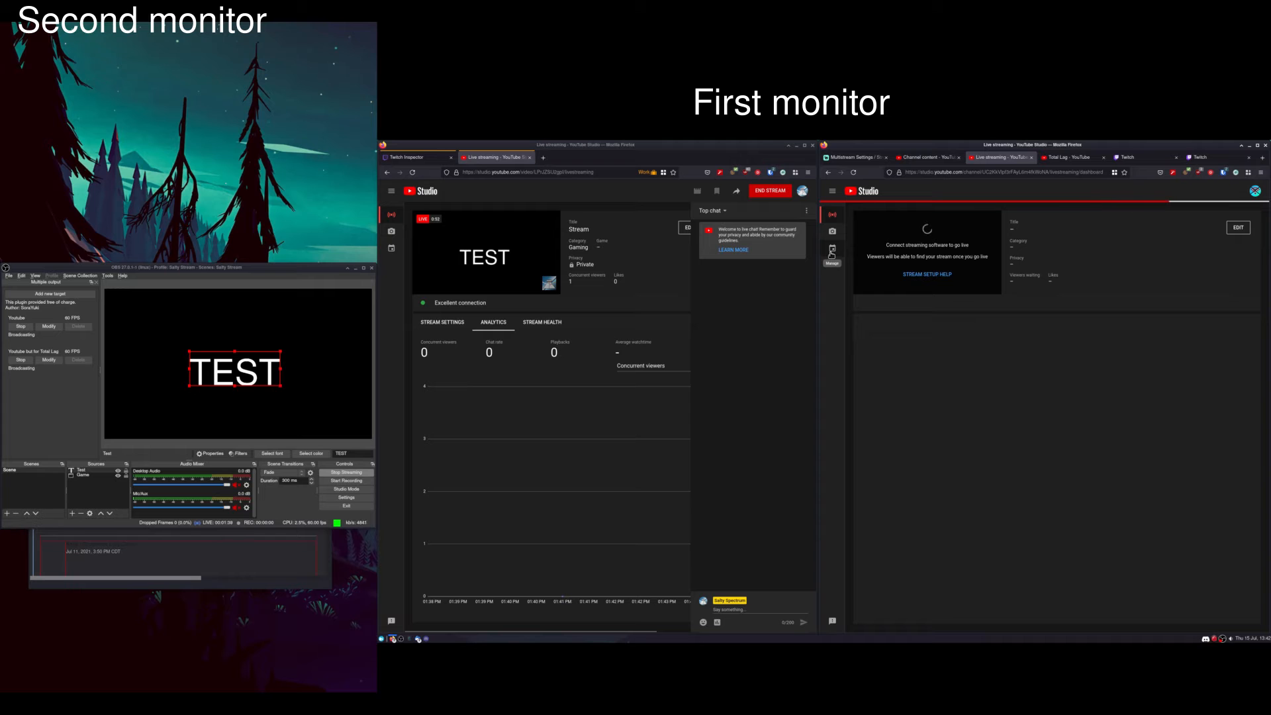
left_click(940, 157)
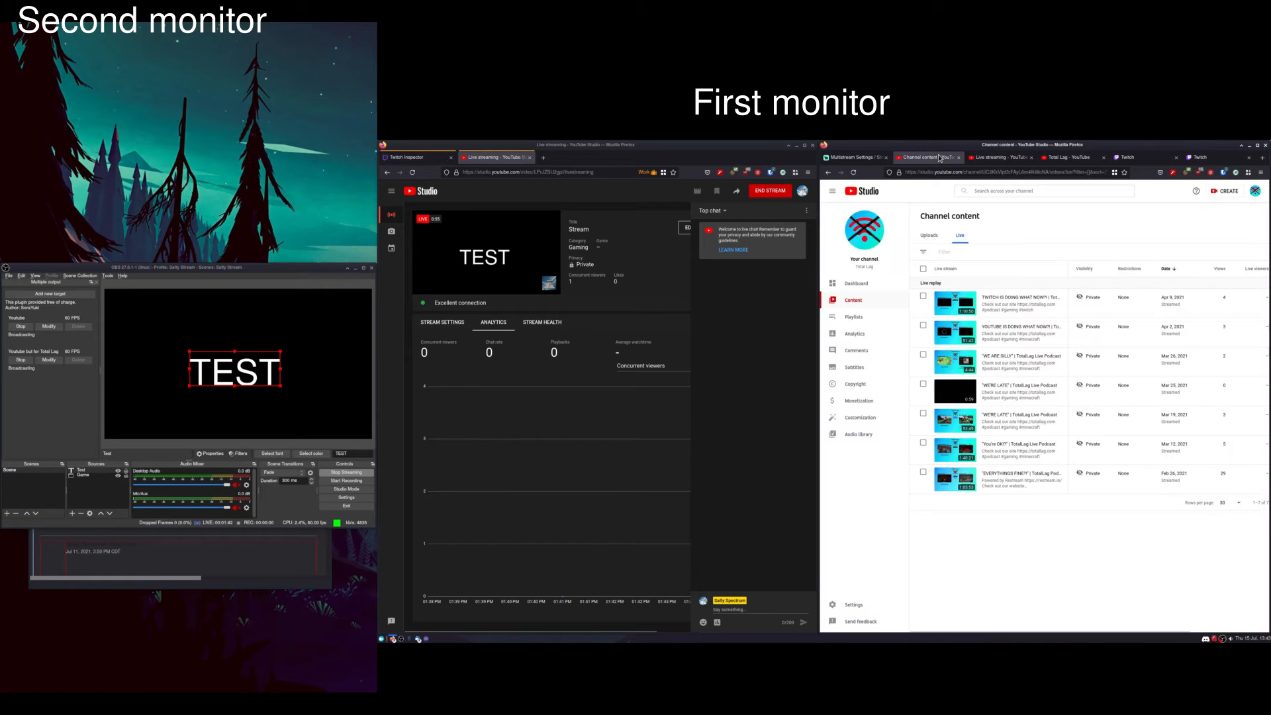
Check the Total Lag live content, Twitch stream manager and Twitch connections, and stop the "Youtube but for Total Lag" target in OBS.
left_click(854, 173)
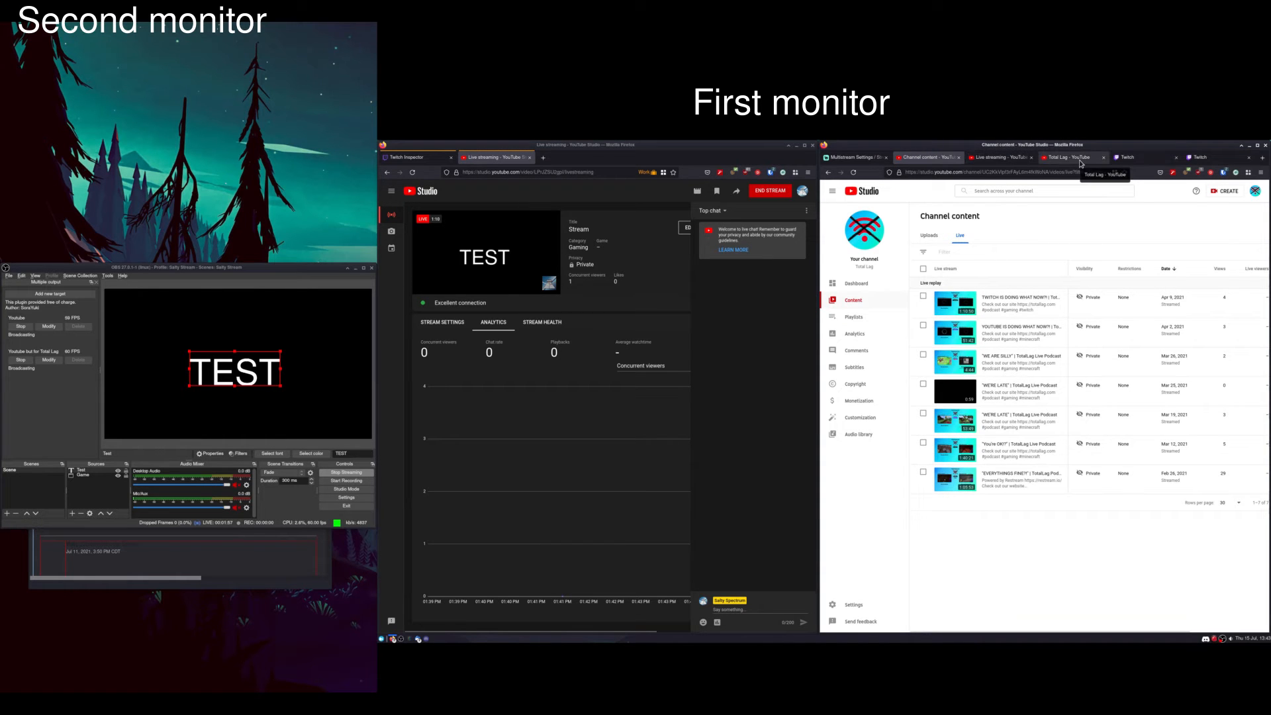
left_click(1137, 160)
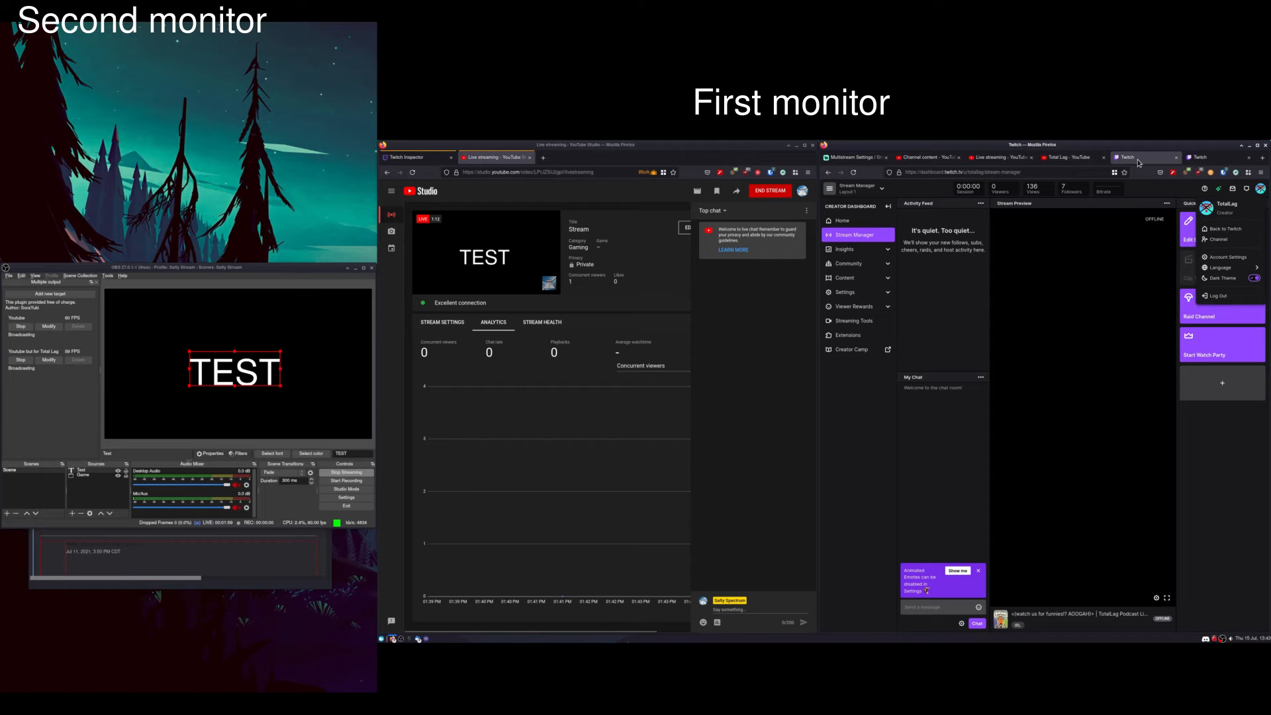
left_click(855, 172)
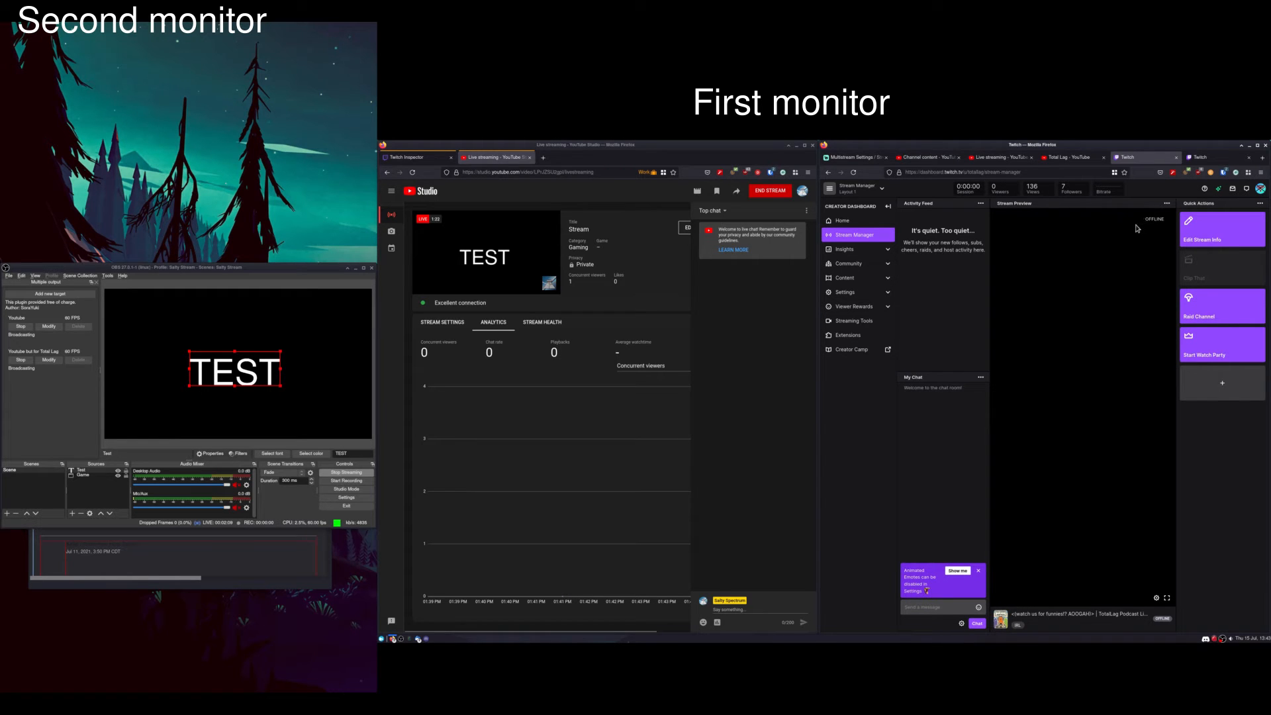
left_click(1188, 160)
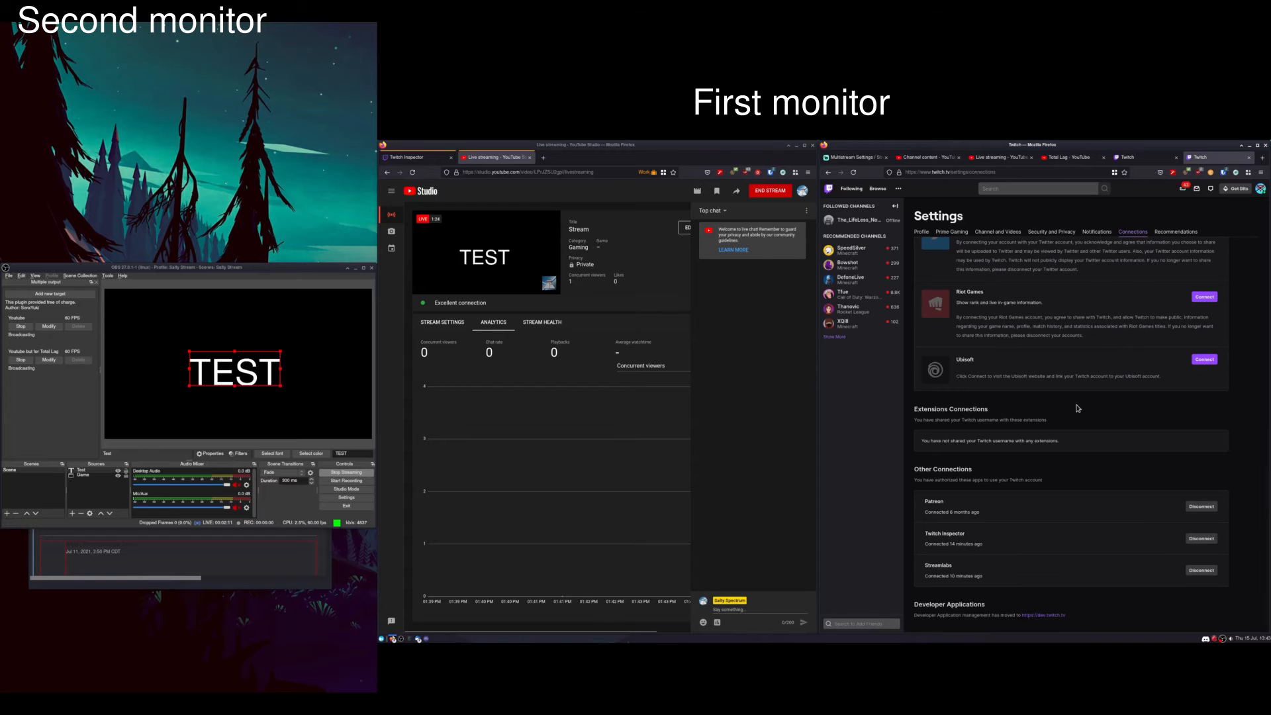
left_click(862, 161)
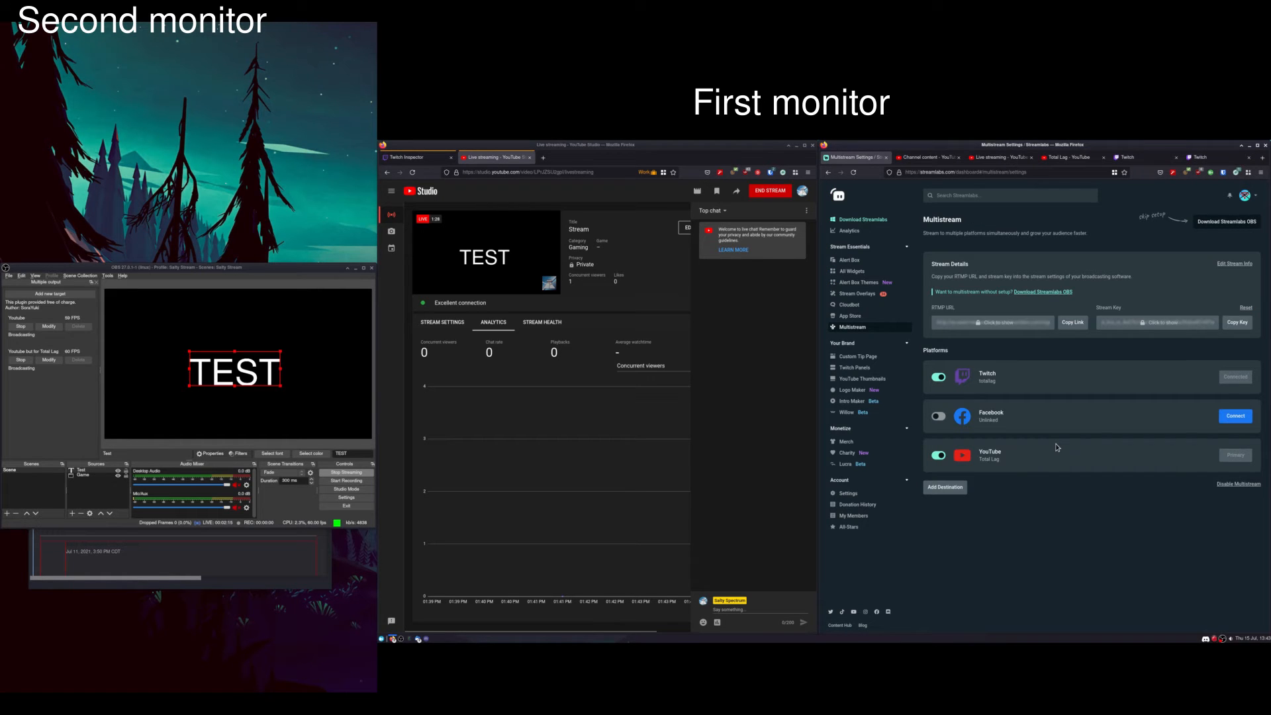
left_click(77, 405)
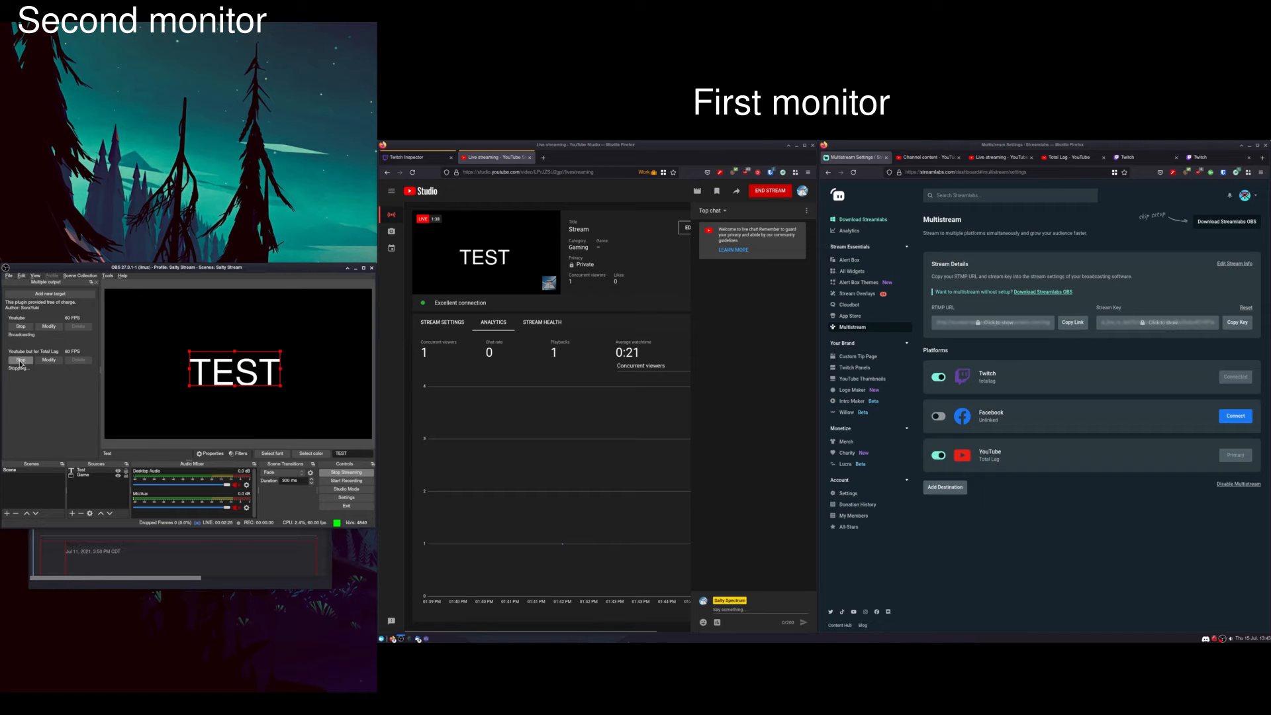
Set the Streamlabs Multistream privacy status to Private, save the stream info, and disable the Twitch destination.
left_click(1234, 264)
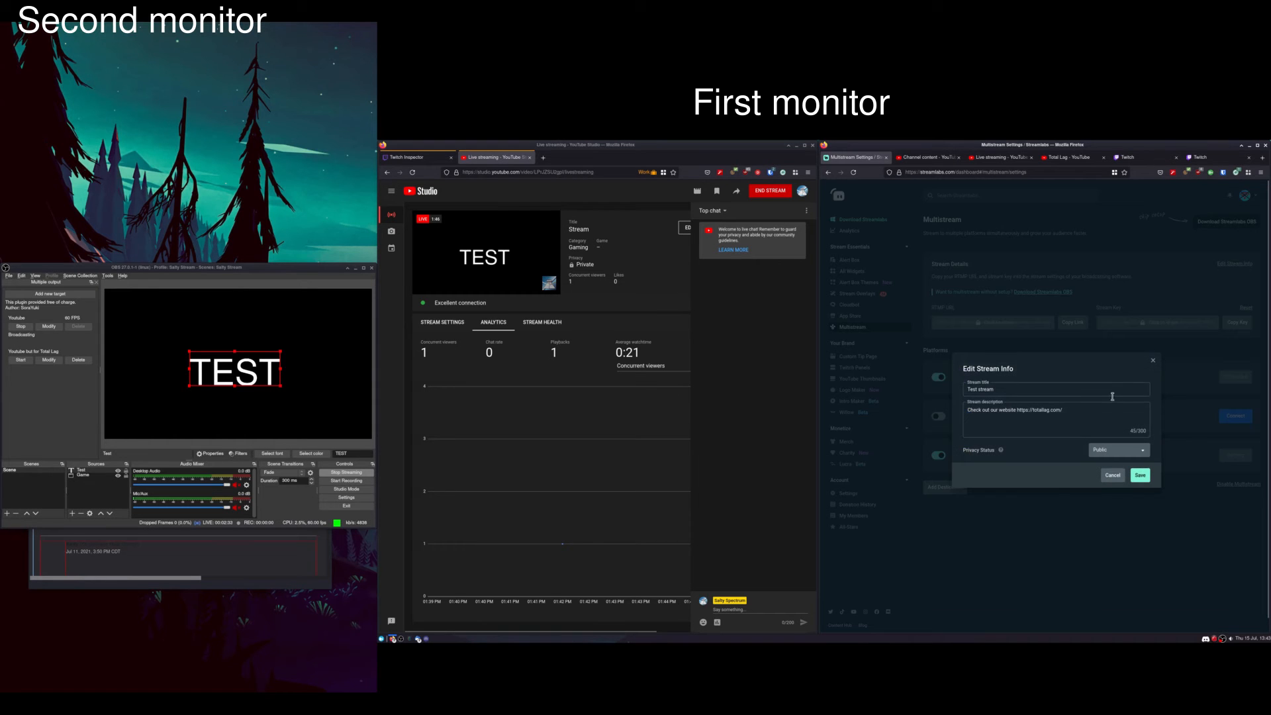
left_click(1110, 455)
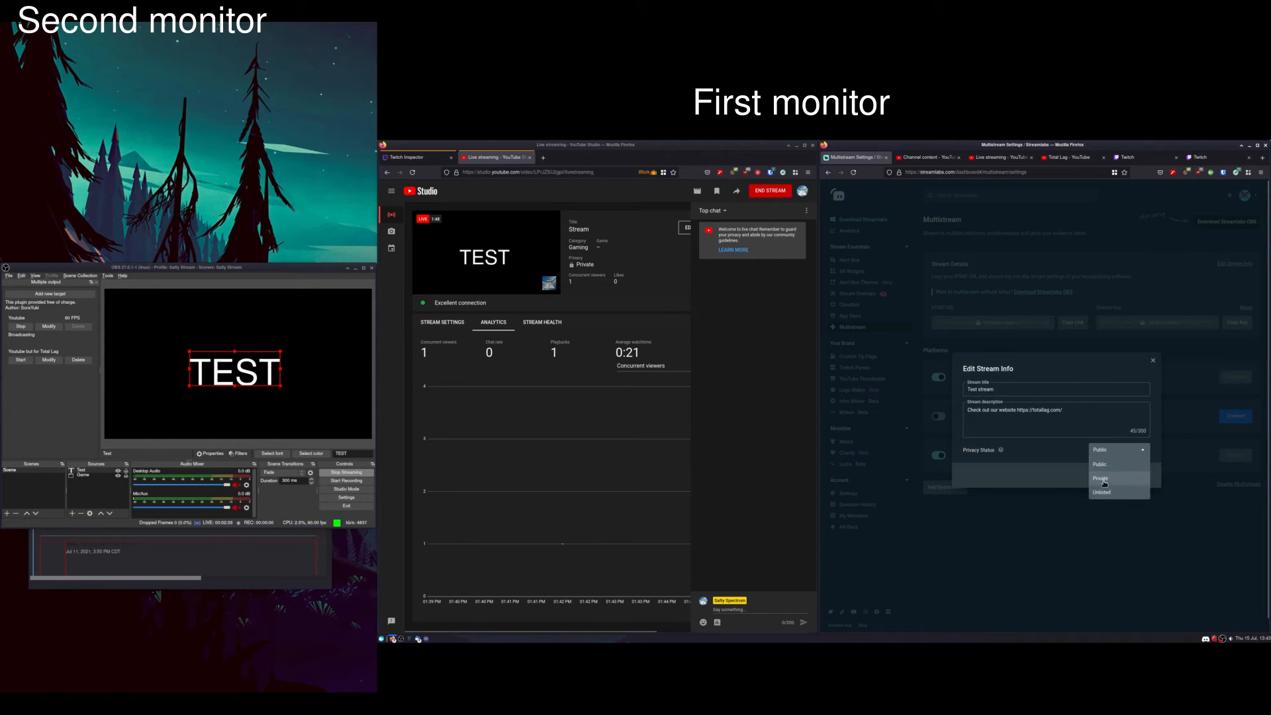
left_click(1104, 488)
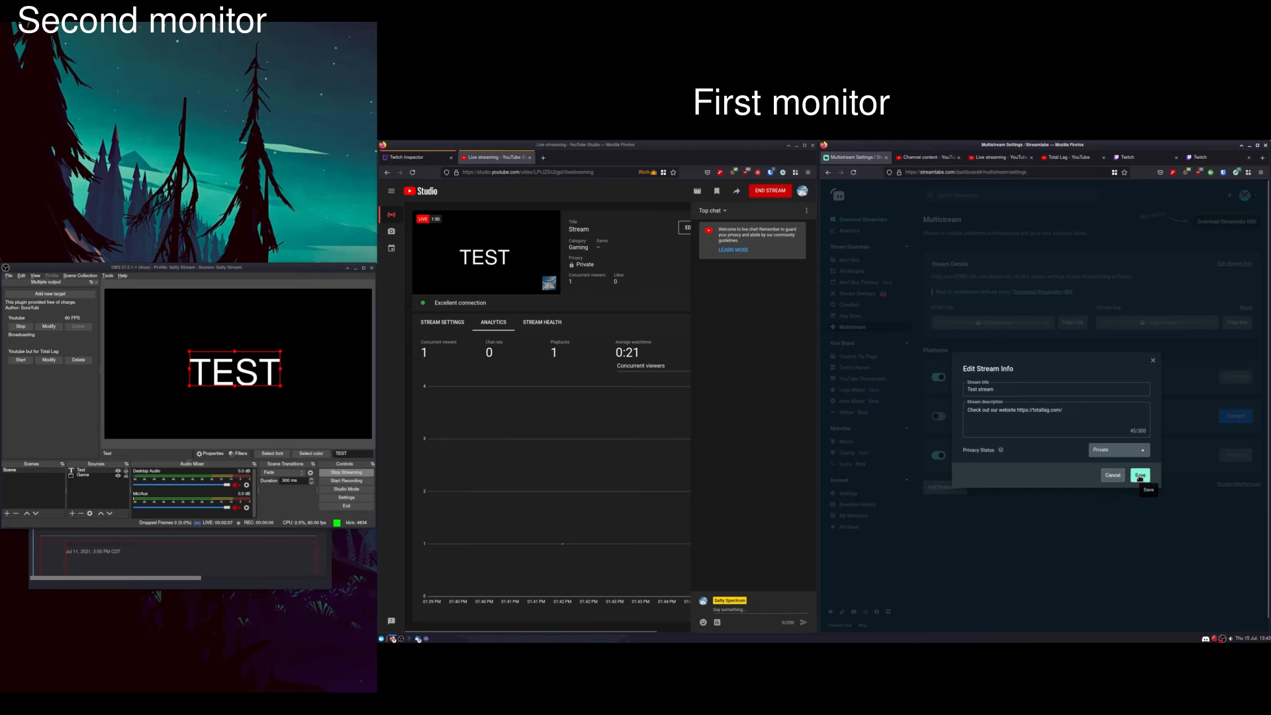
left_click(1139, 475)
left_click(939, 378)
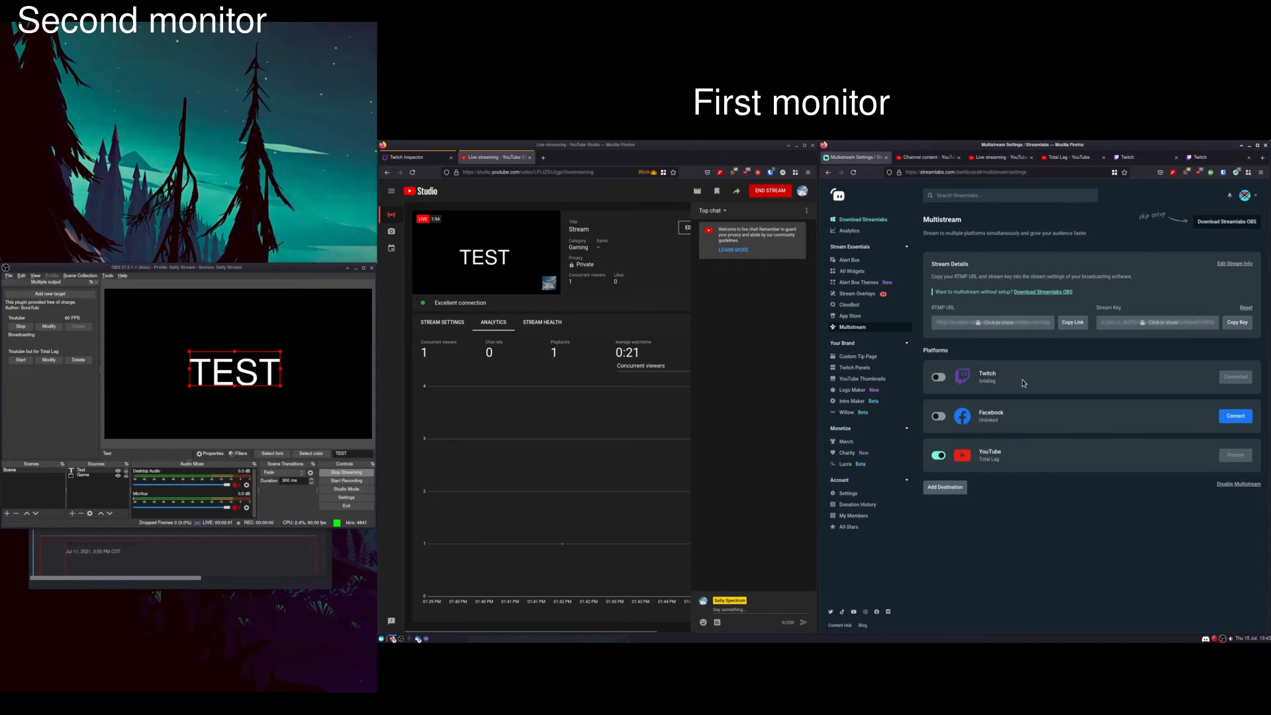
Look through the Total Lag channel content, live control room, channel page and Twitch stream manager, and return to Multistream.
left_click(917, 159)
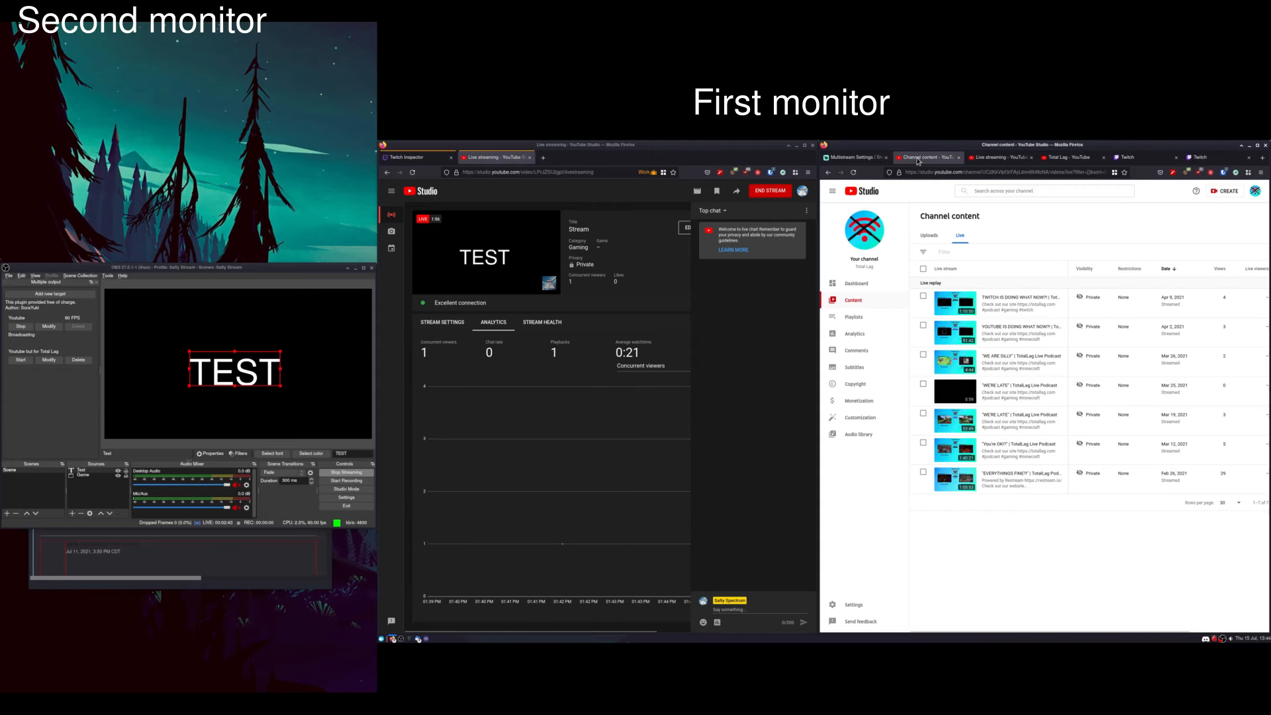
left_click(1003, 160)
left_click(1048, 160)
left_click(996, 159)
left_click(927, 159)
left_click(855, 160)
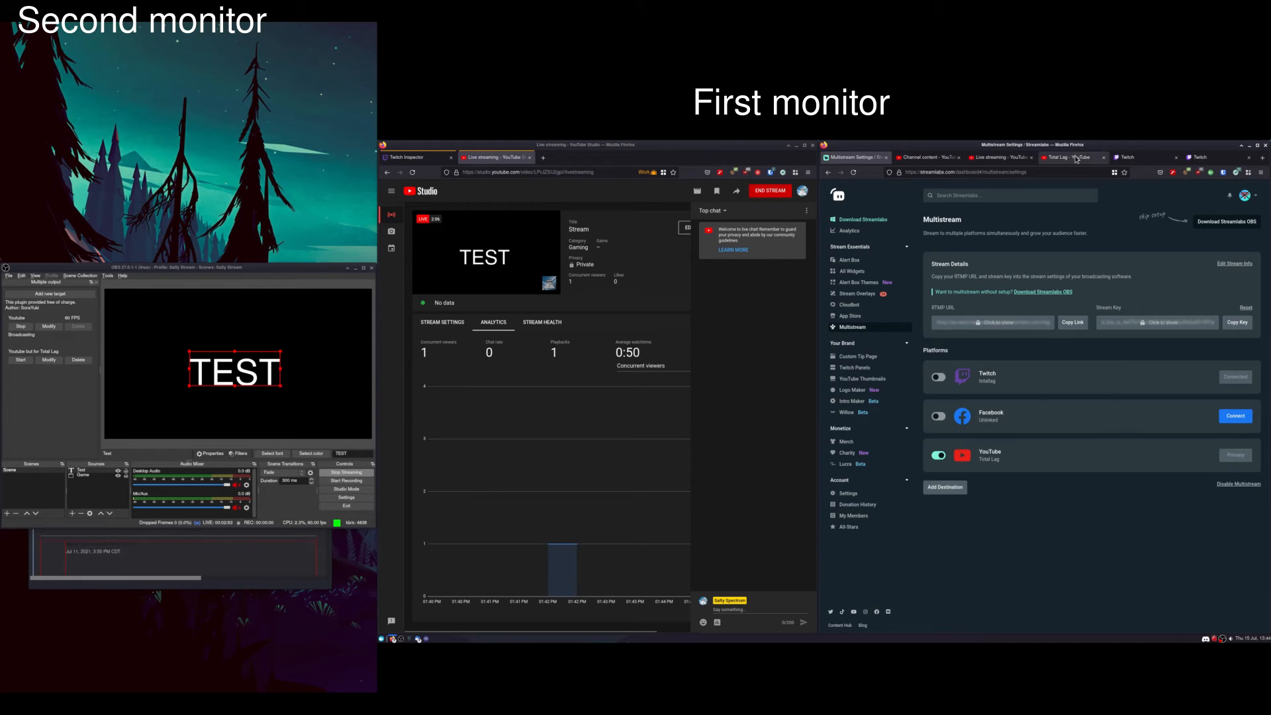
left_click(1127, 157)
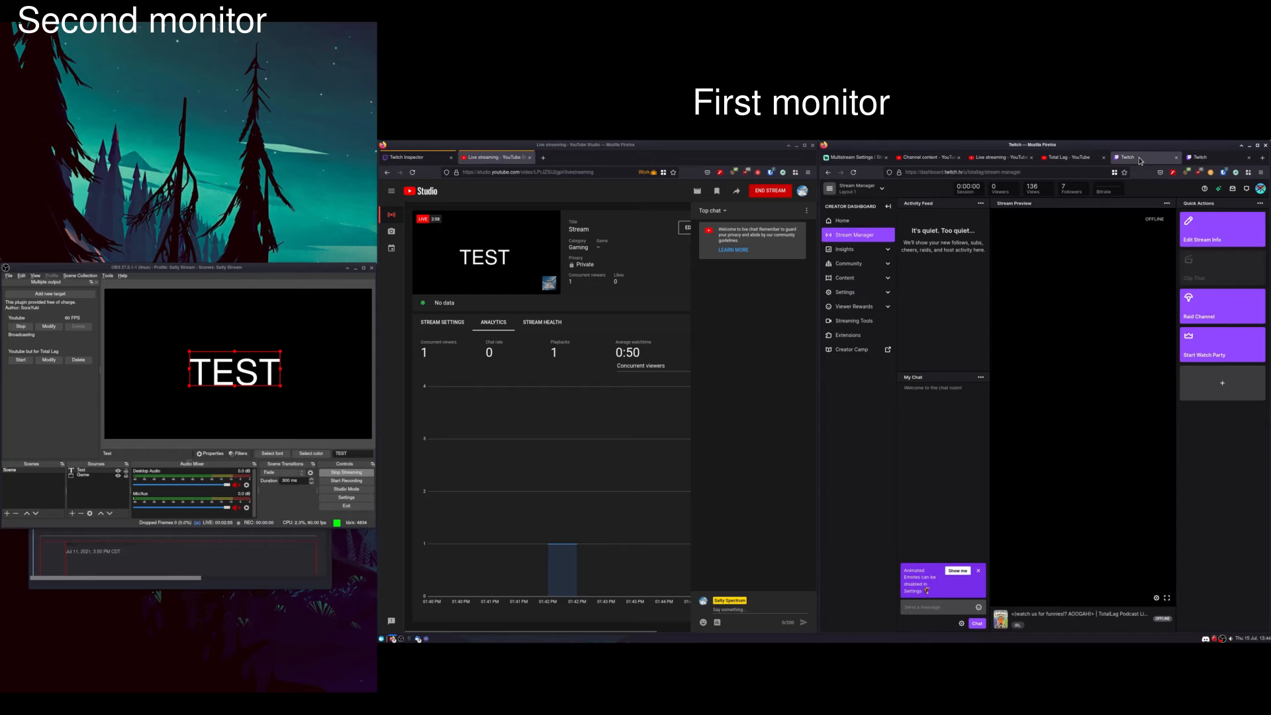
left_click(855, 158)
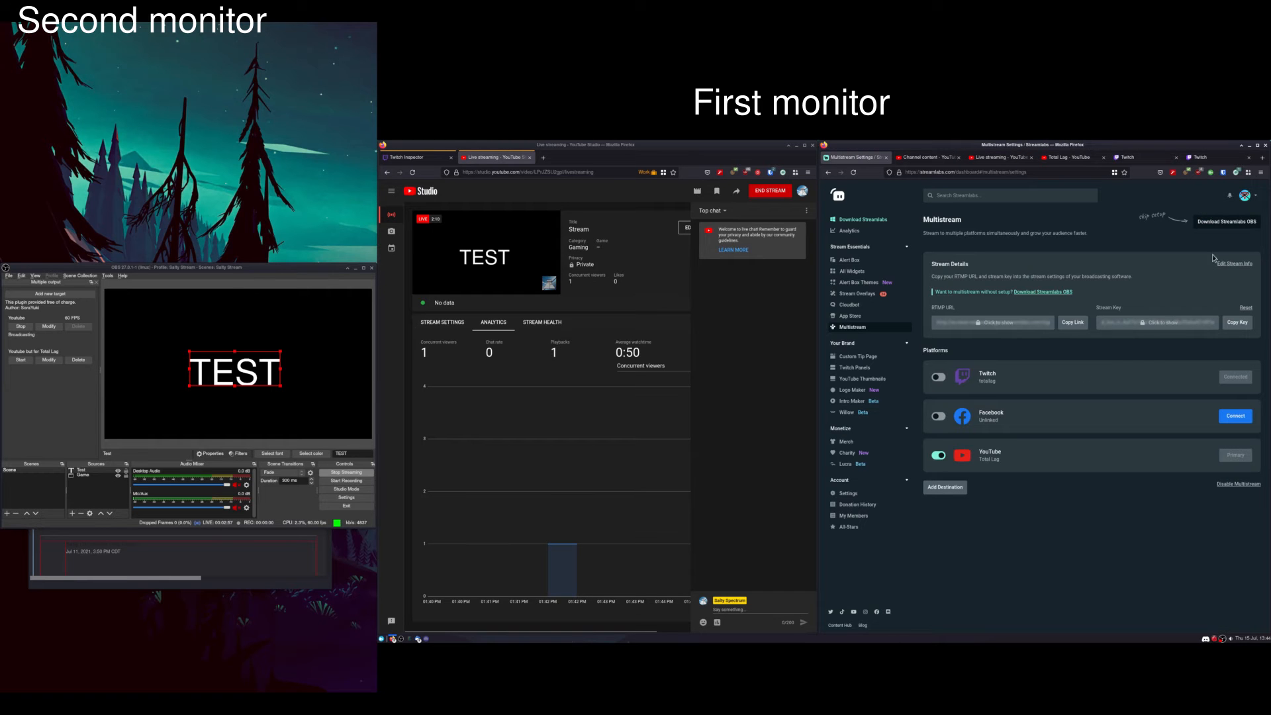
Save the Multistream stream info again and check the ongoing Twitch broadcast in Twitch Inspector.
left_click(1245, 263)
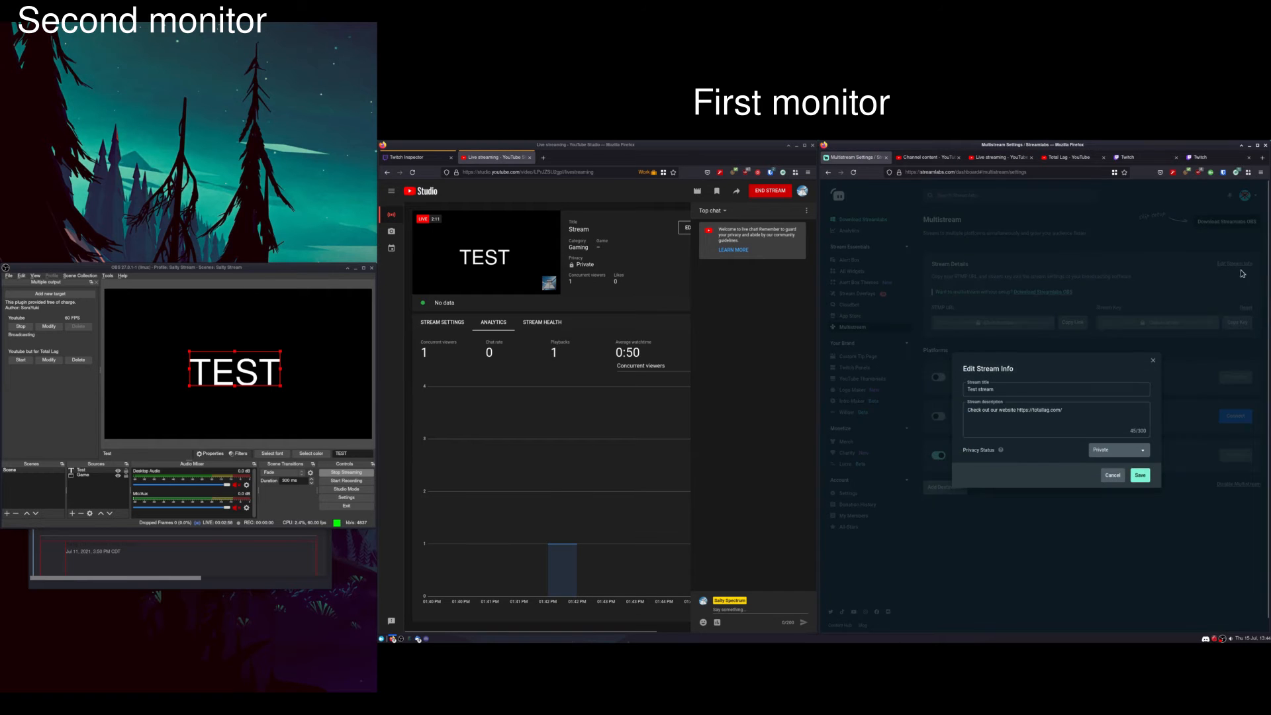
left_click(1137, 477)
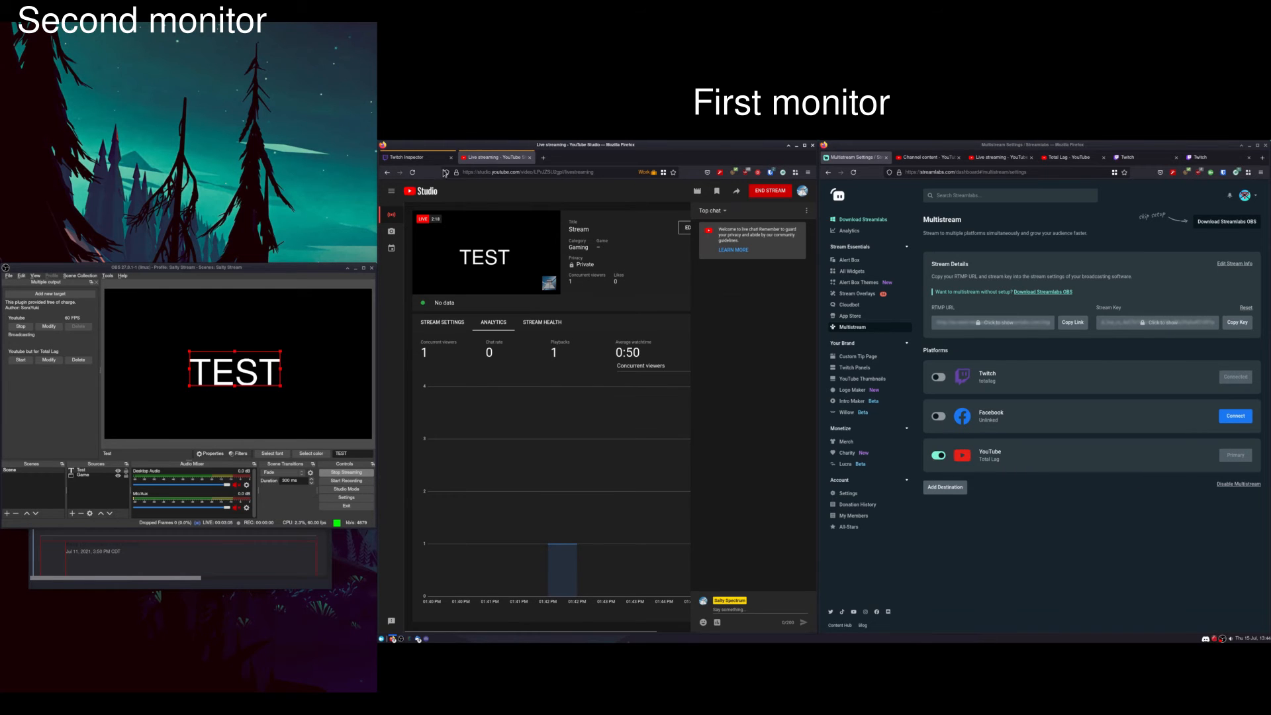
left_click(417, 158)
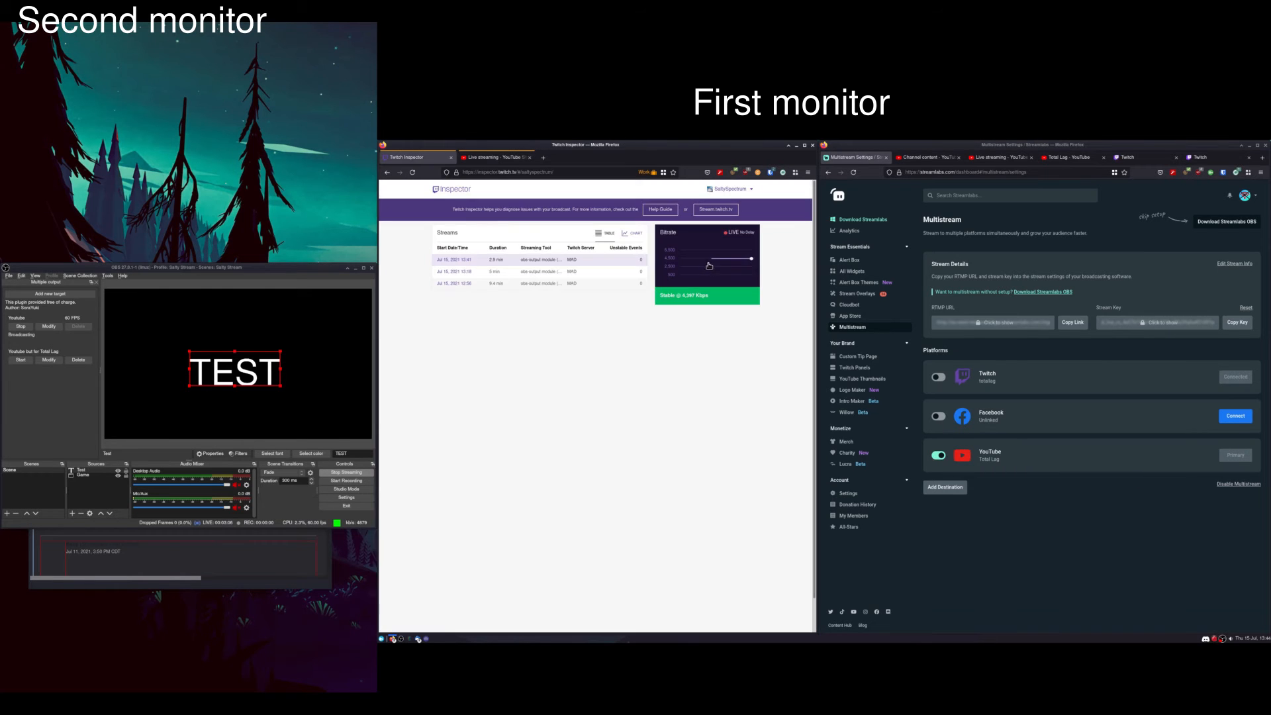
left_click(497, 158)
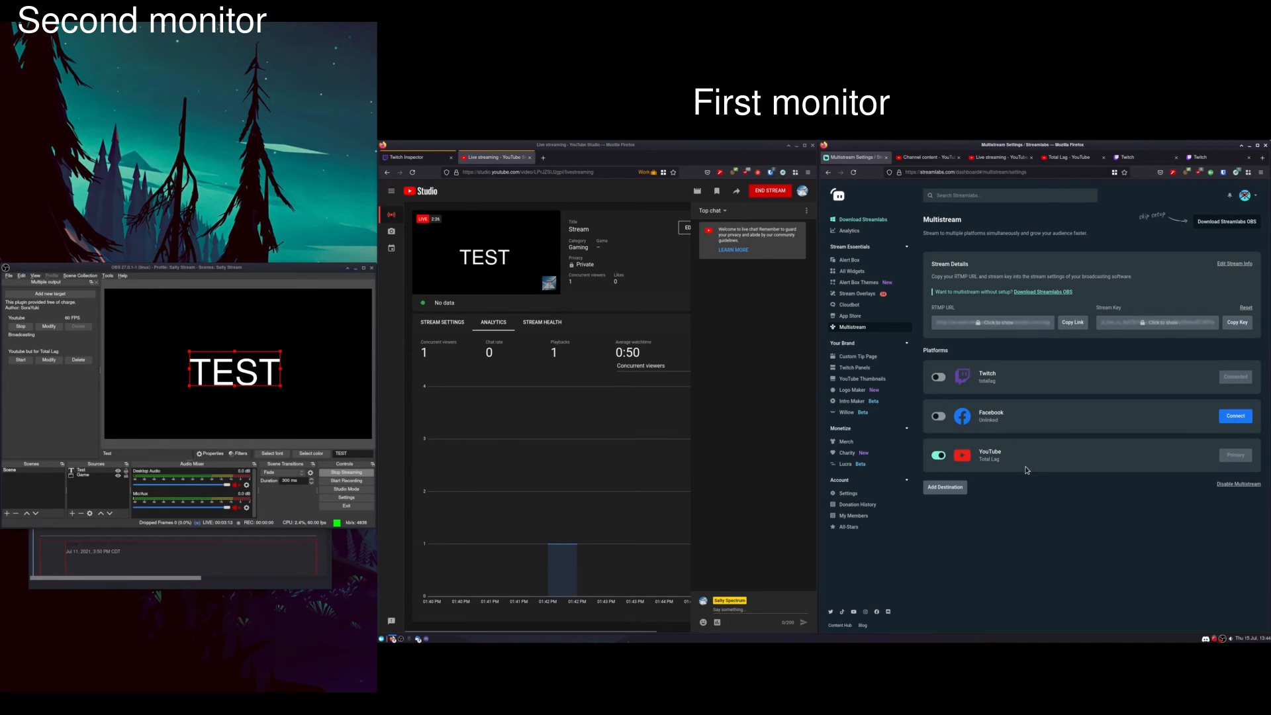
Restart the "Youtube but for Total Lag" target in OBS and open "Test stream" from Total Lag's managed live streams.
left_click(20, 360)
left_click(1009, 159)
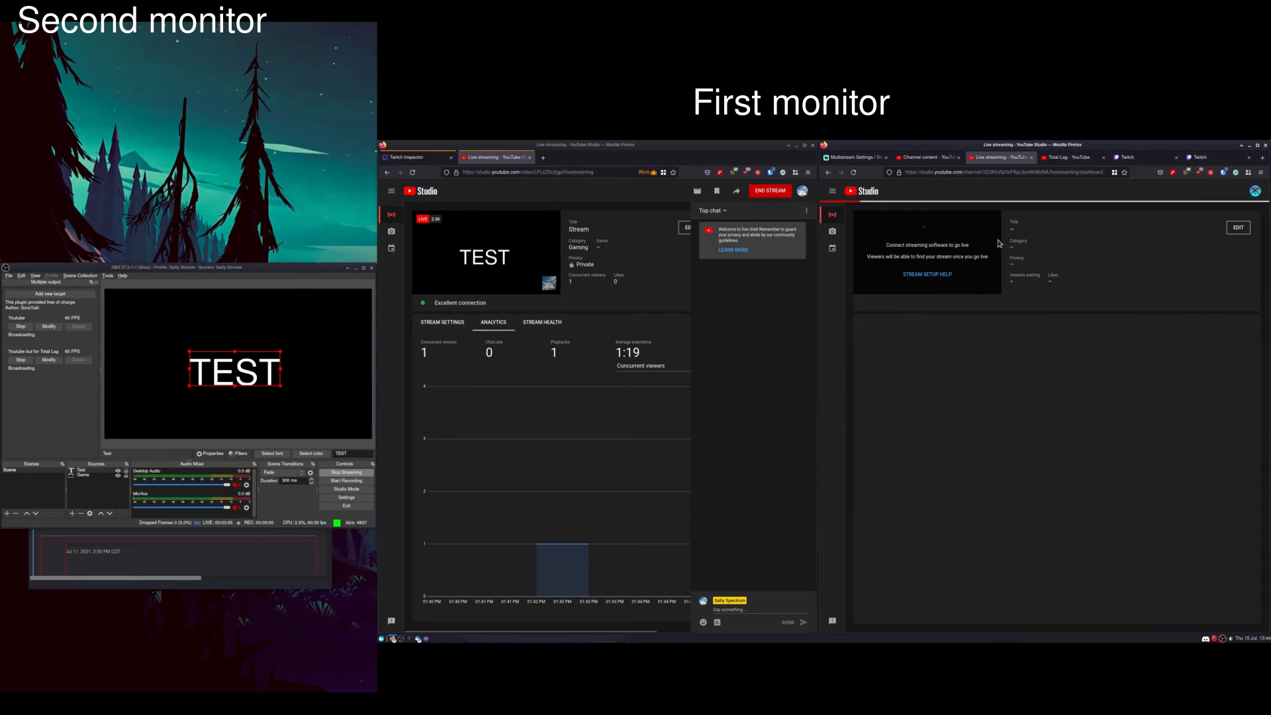
left_click(832, 252)
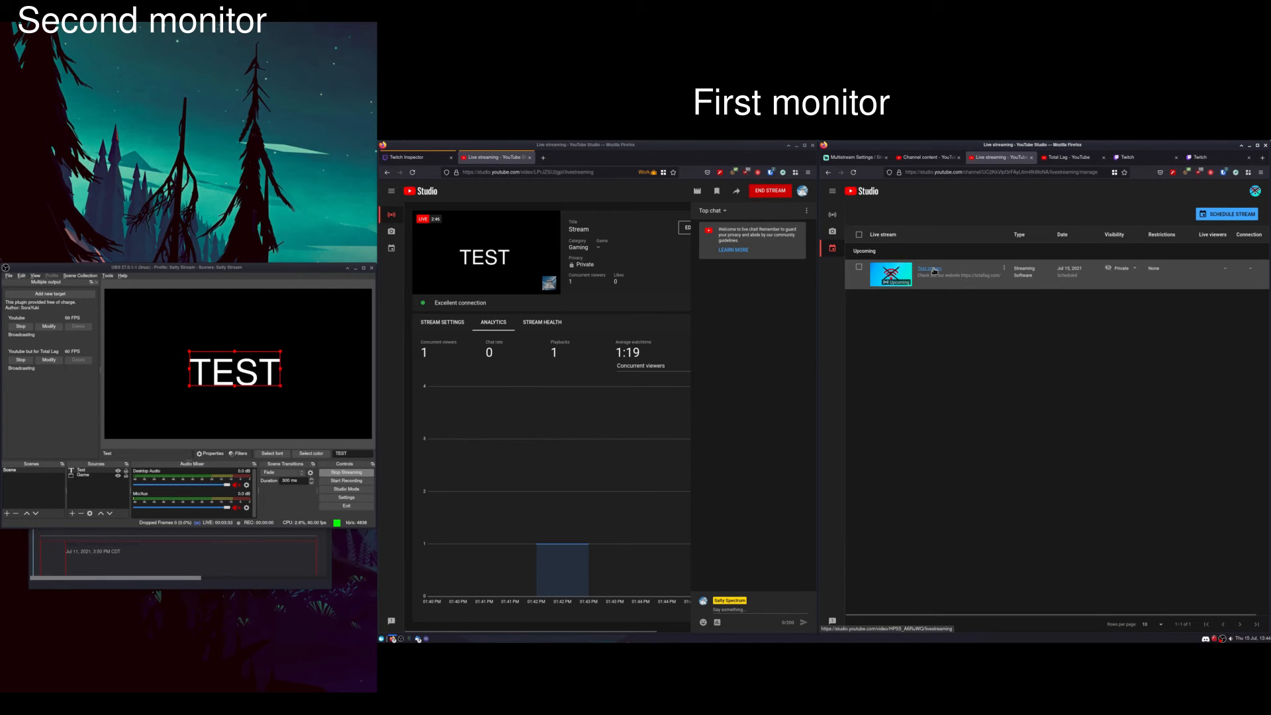
left_click(930, 269)
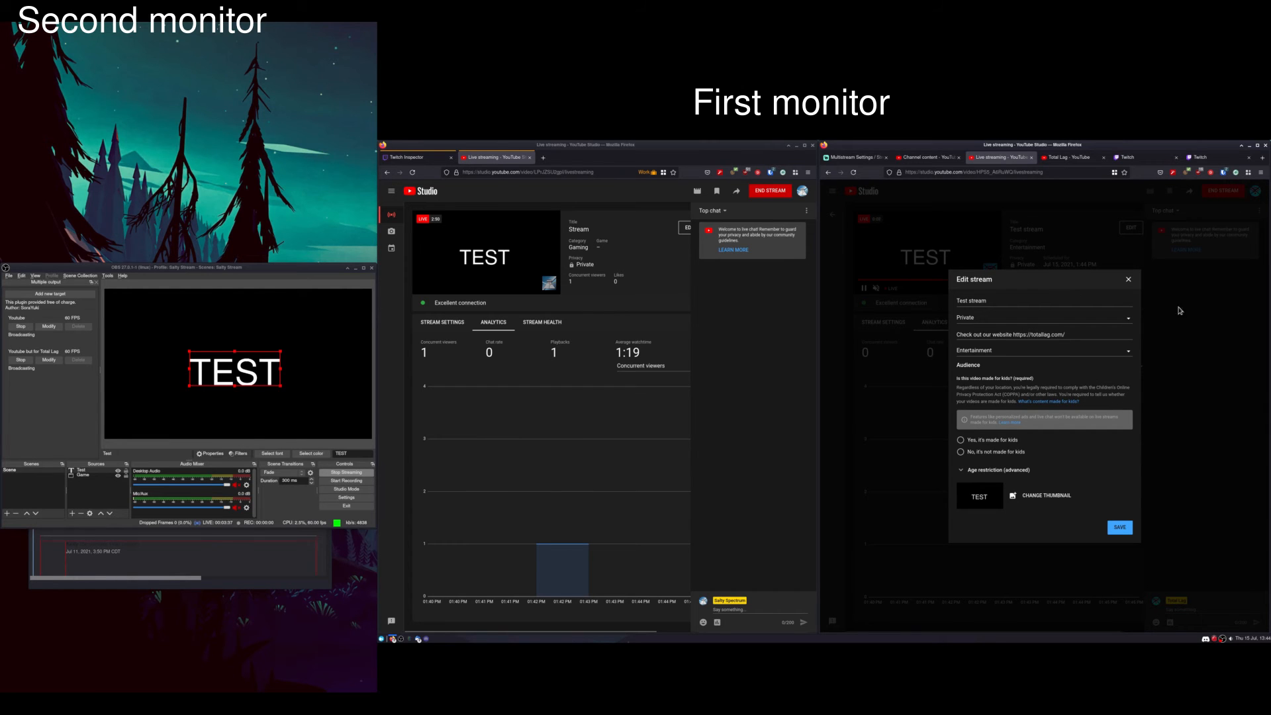
Declare the Total Lag "Test stream" as not made for kids and save its settings.
left_click(1128, 526)
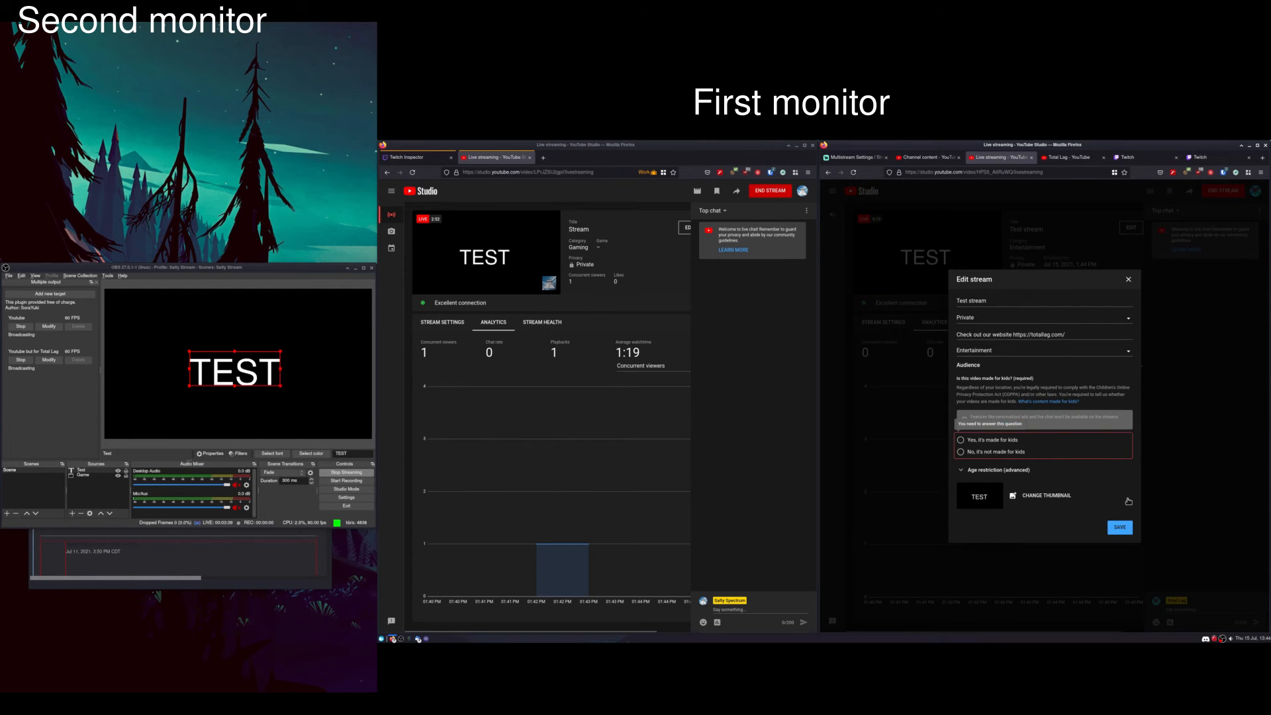
left_click(990, 452)
left_click(1119, 527)
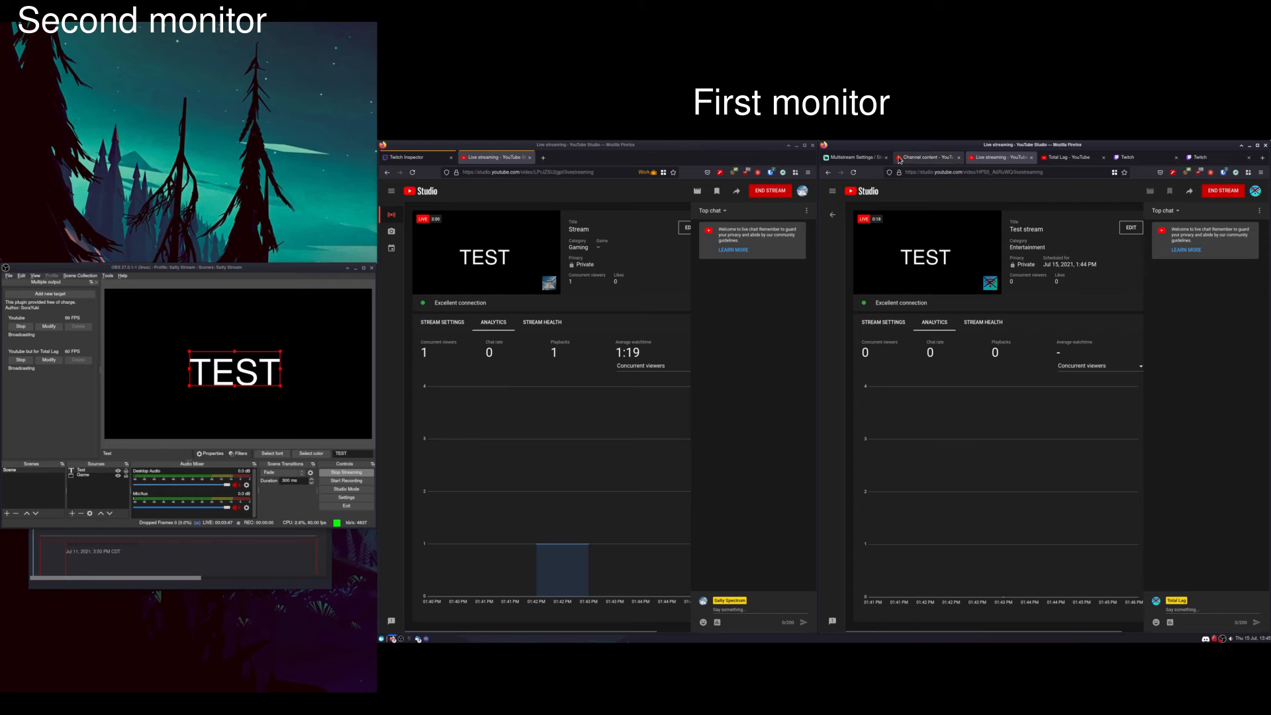
Examine the Multistream destinations and reload Total Lag's live content, comparing it with the live control room and the public channel page.
left_click(860, 158)
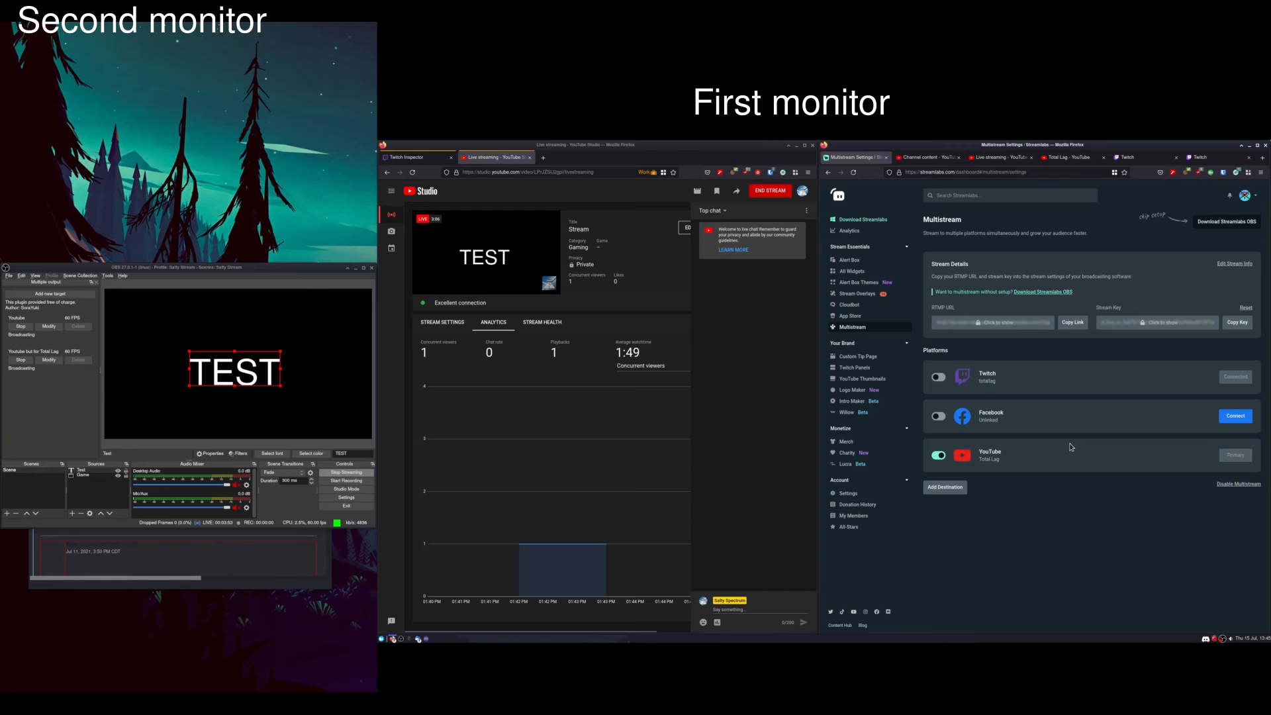
left_click(920, 163)
left_click(1005, 162)
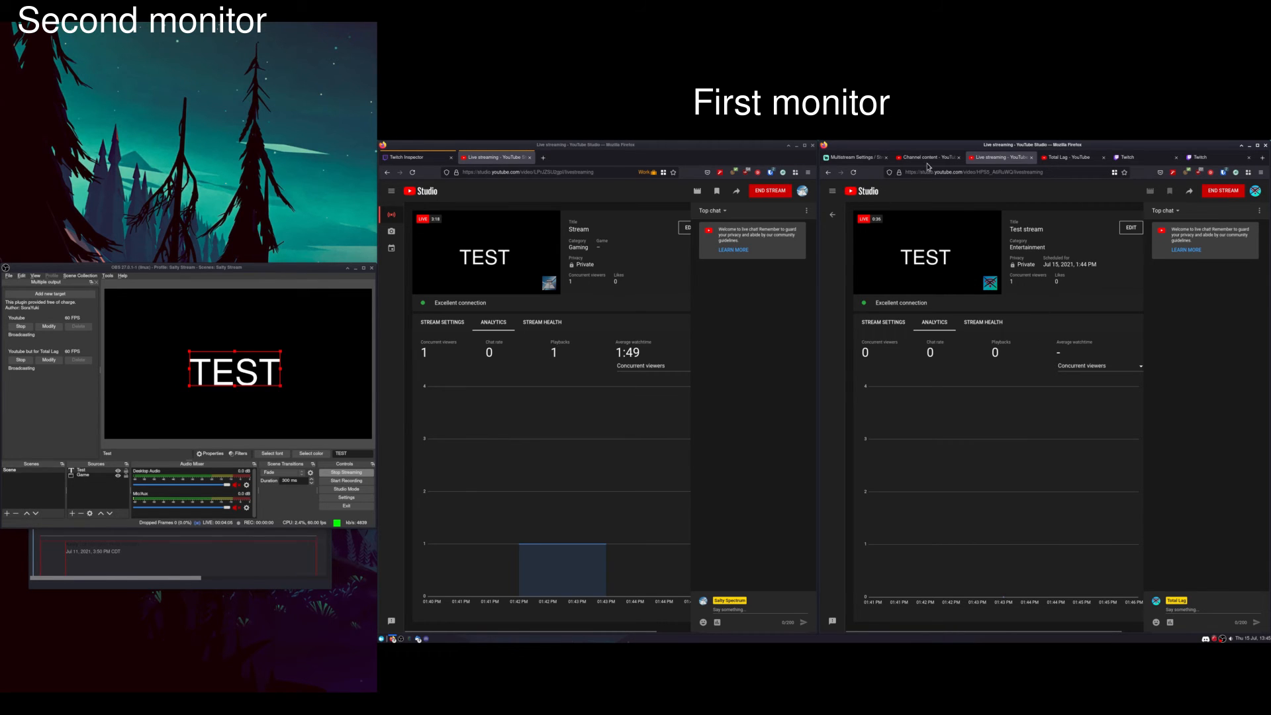
left_click(949, 160)
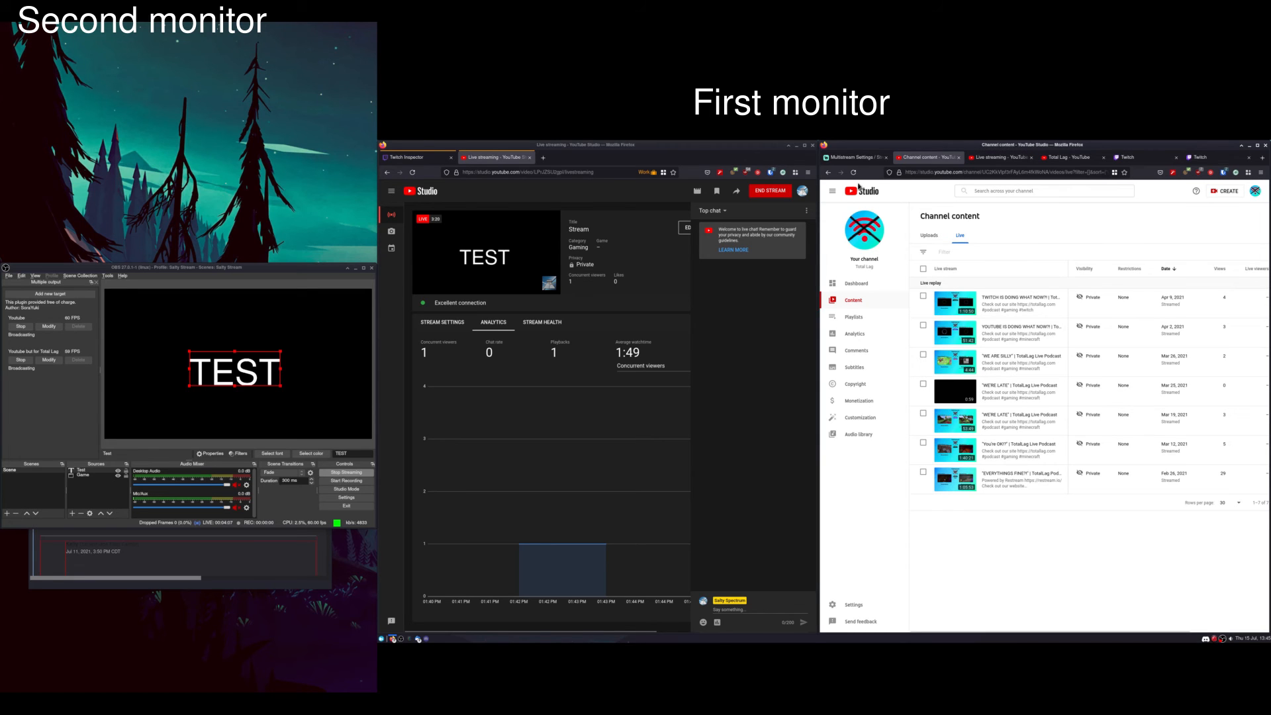
left_click(853, 173)
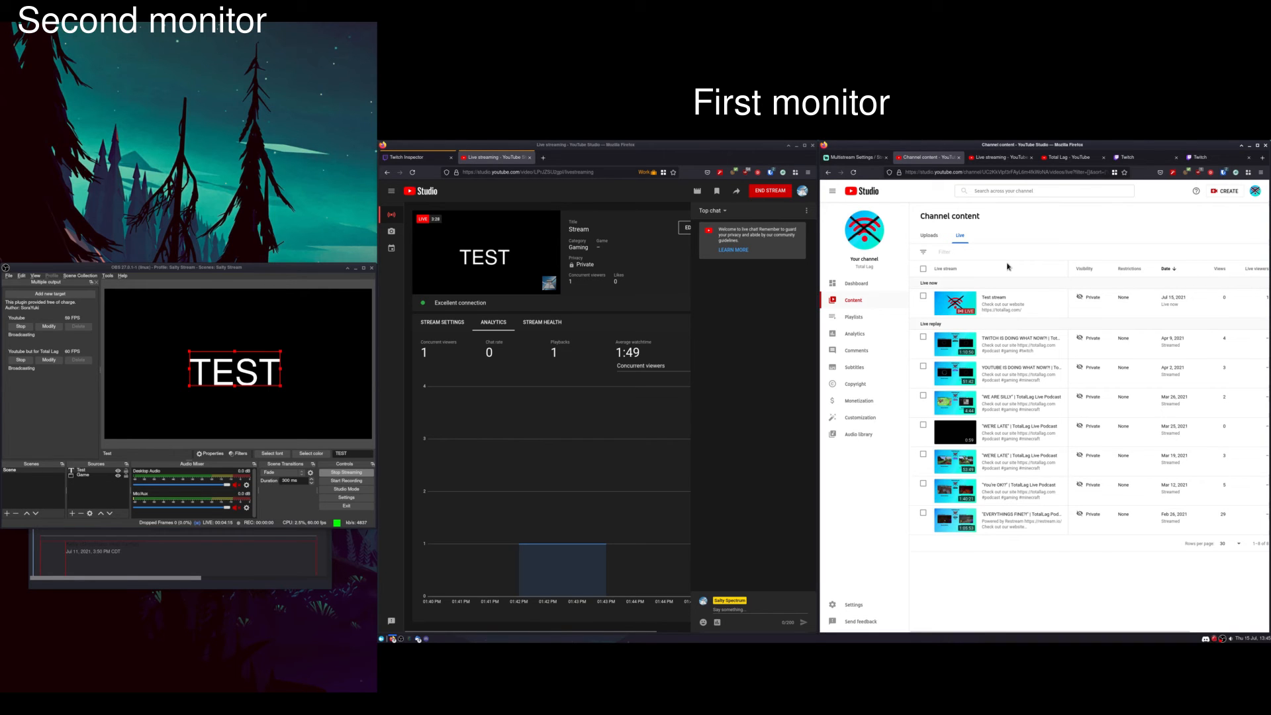
left_click(1012, 159)
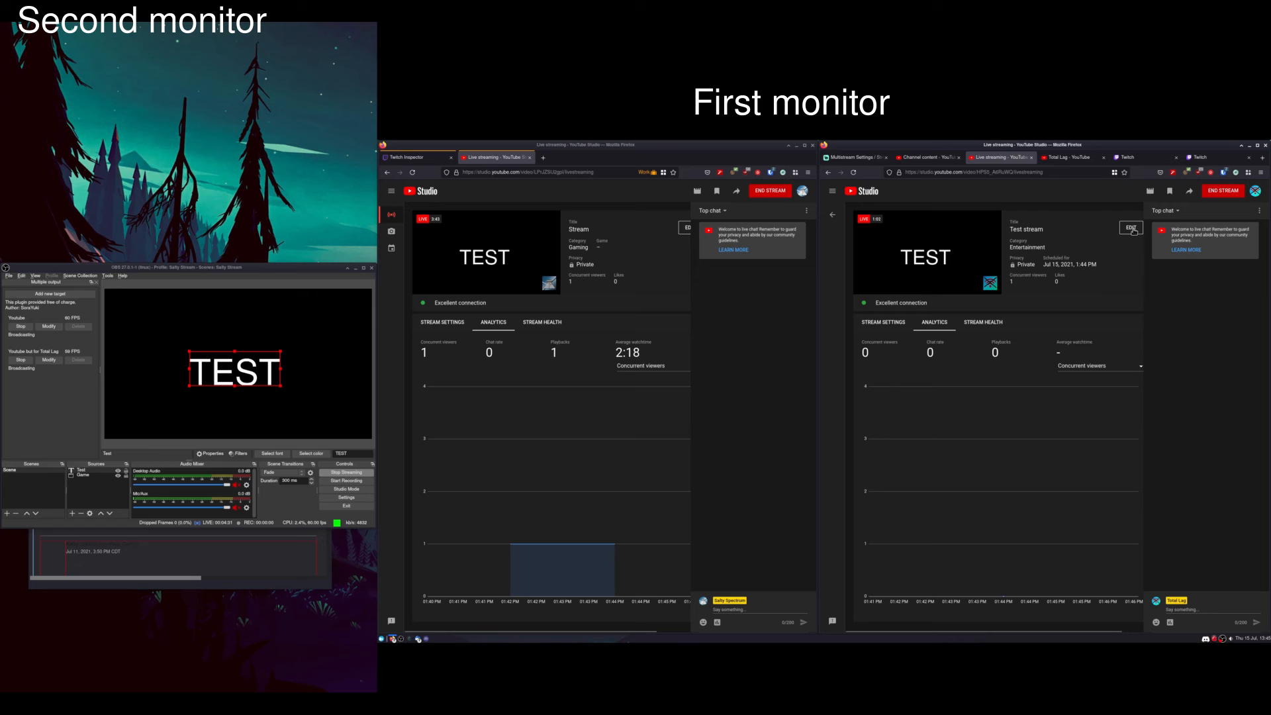
left_click(1067, 159)
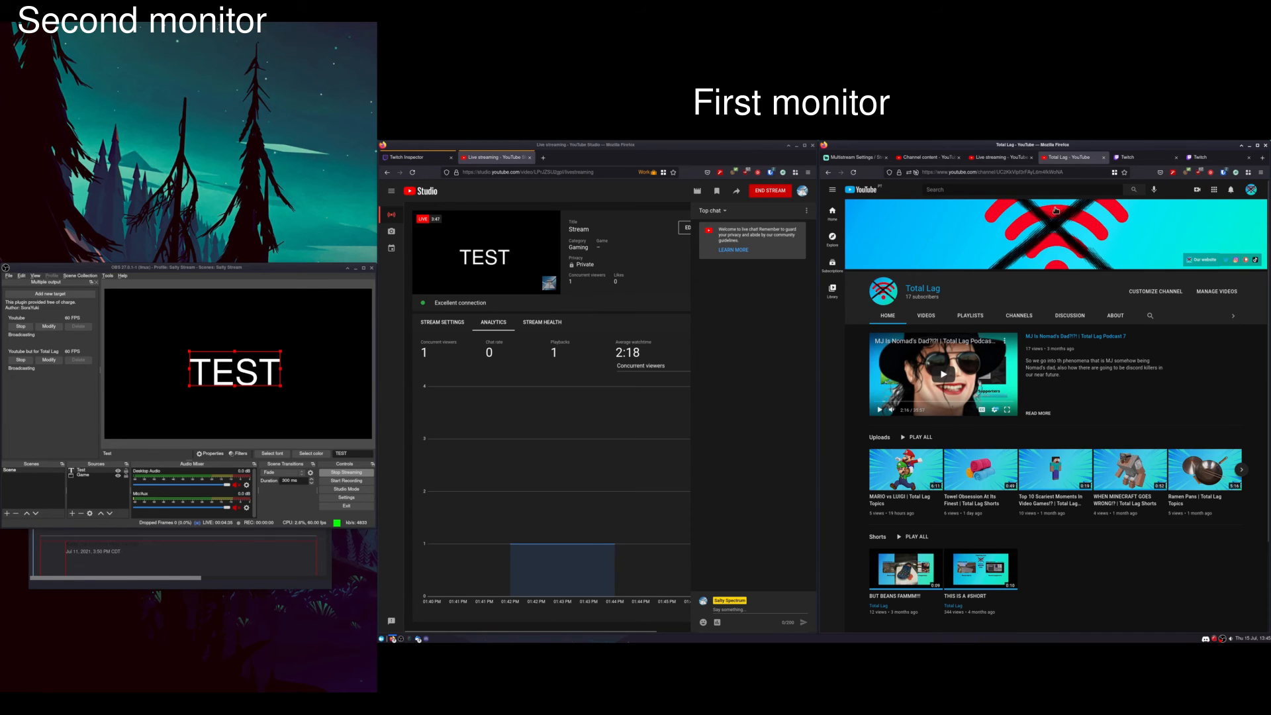
left_click(1018, 158)
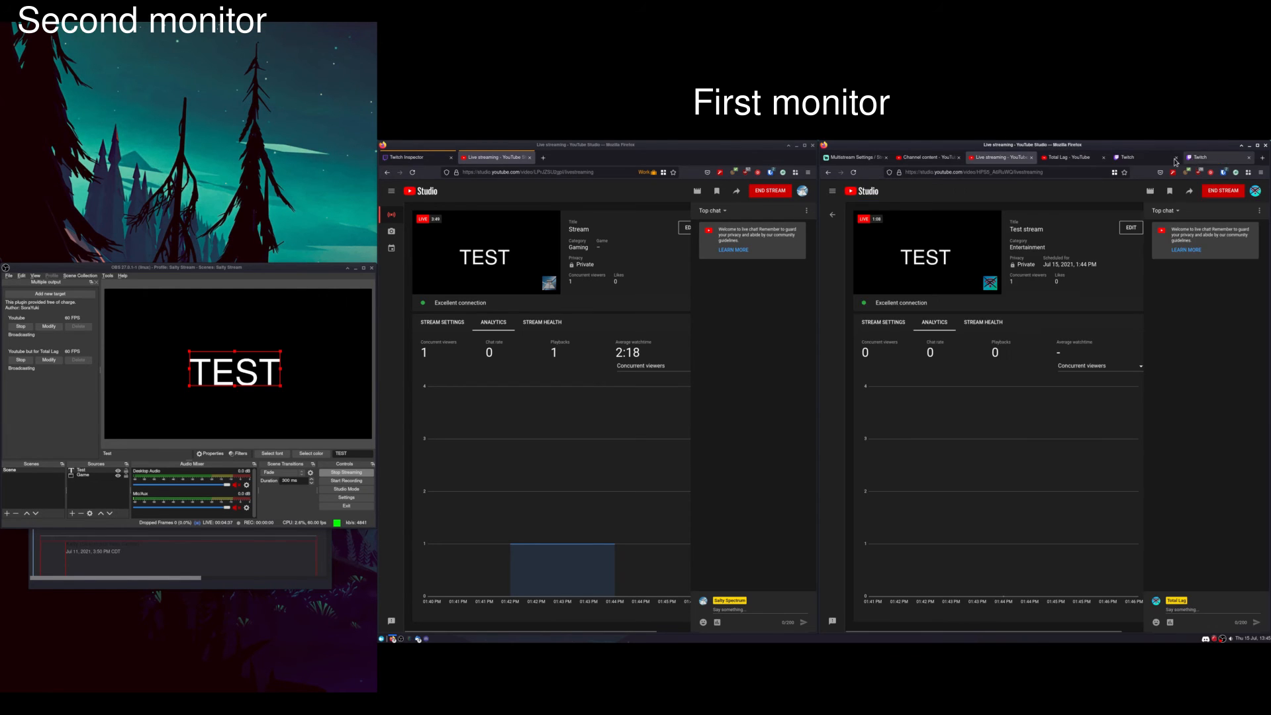
left_click(1067, 157)
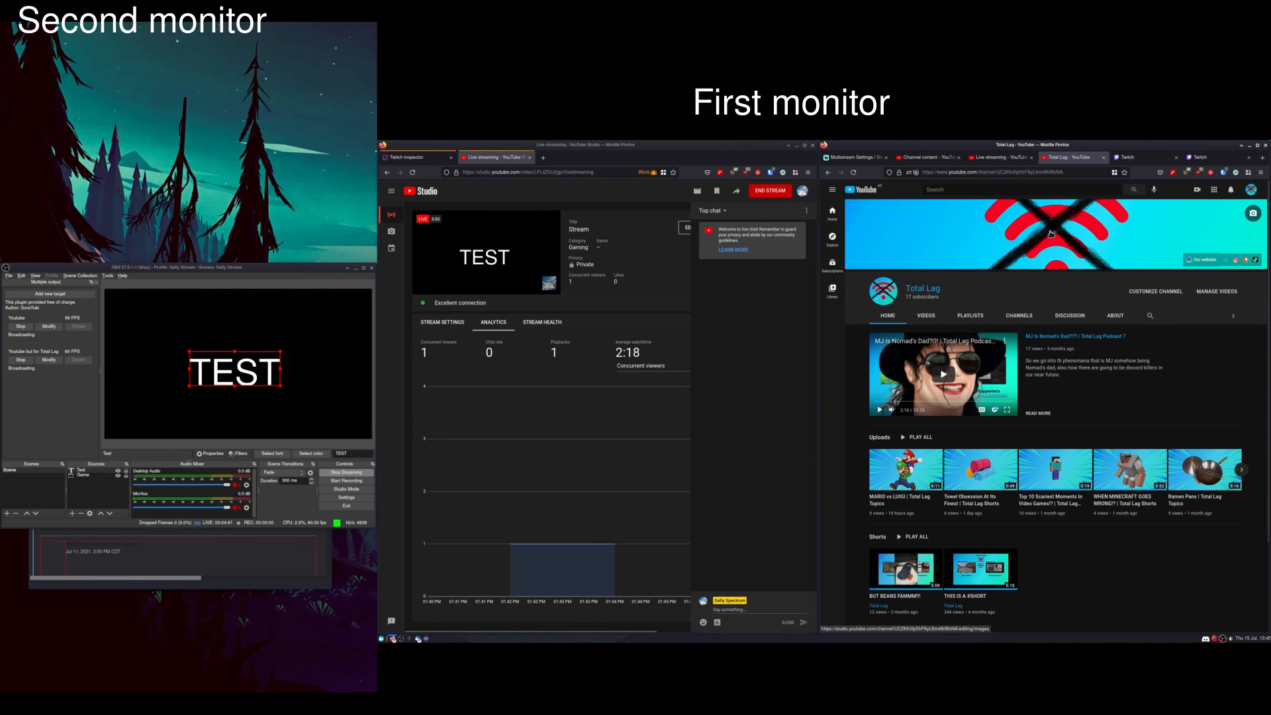
left_click(926, 158)
left_click(853, 159)
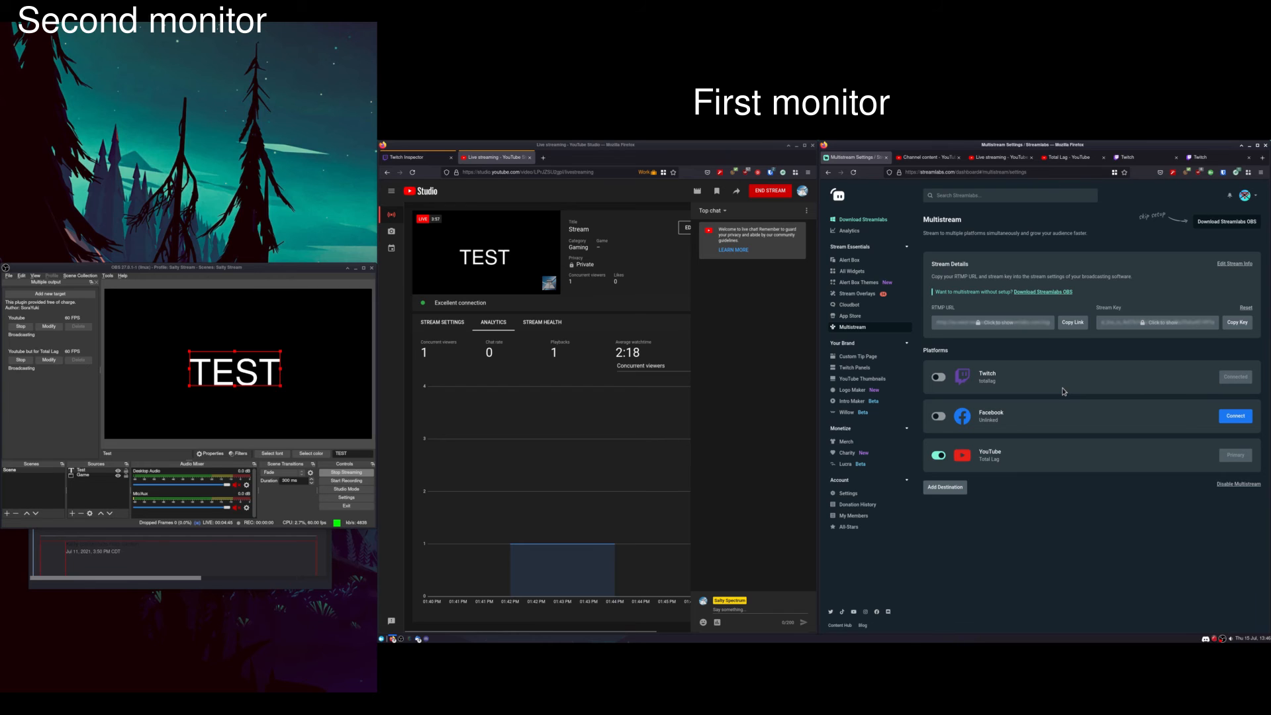
Stop the "Youtube but for Total Lag" target and switch the active Multistream destination from YouTube to Twitch.
left_click(20, 360)
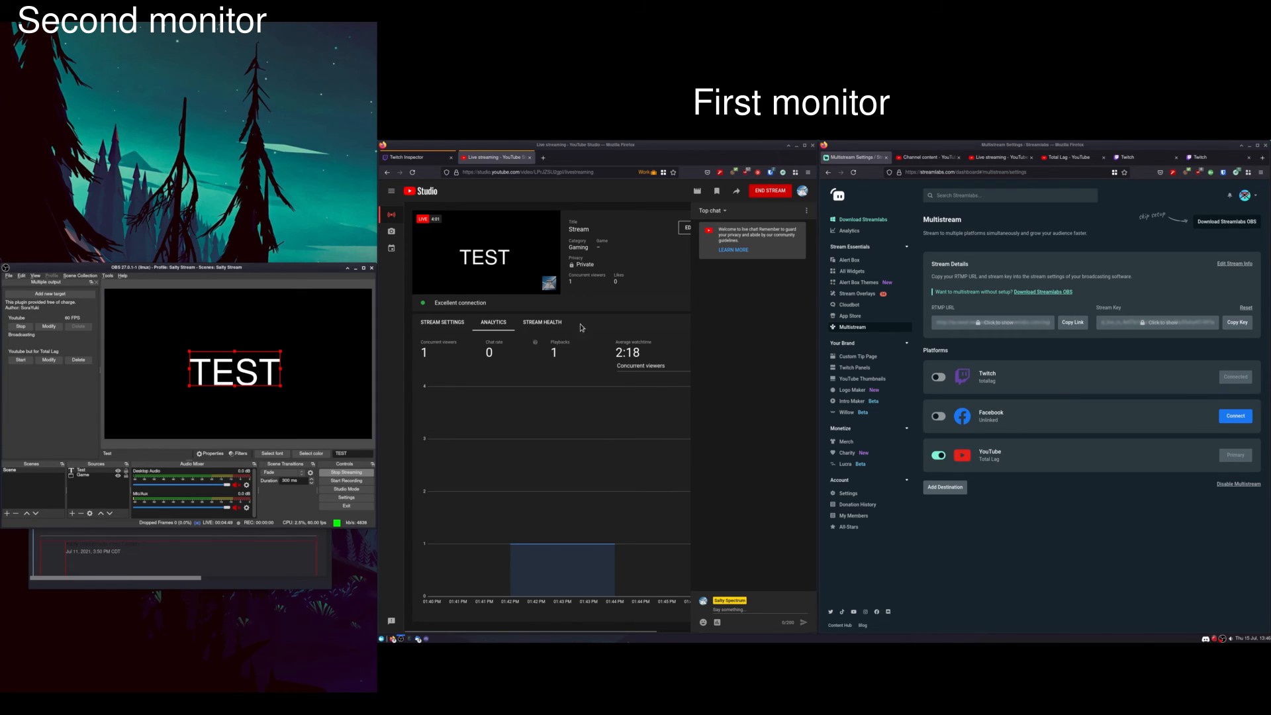
left_click(434, 161)
left_click(492, 159)
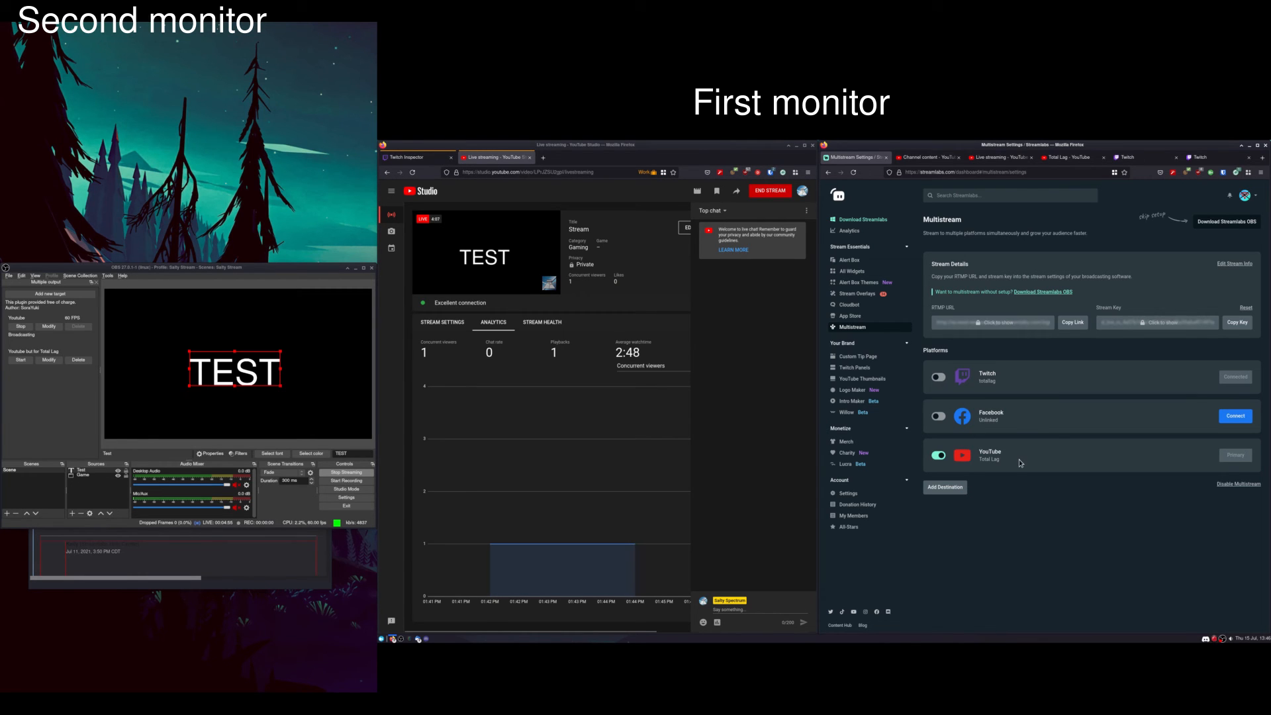
left_click(939, 376)
left_click(938, 456)
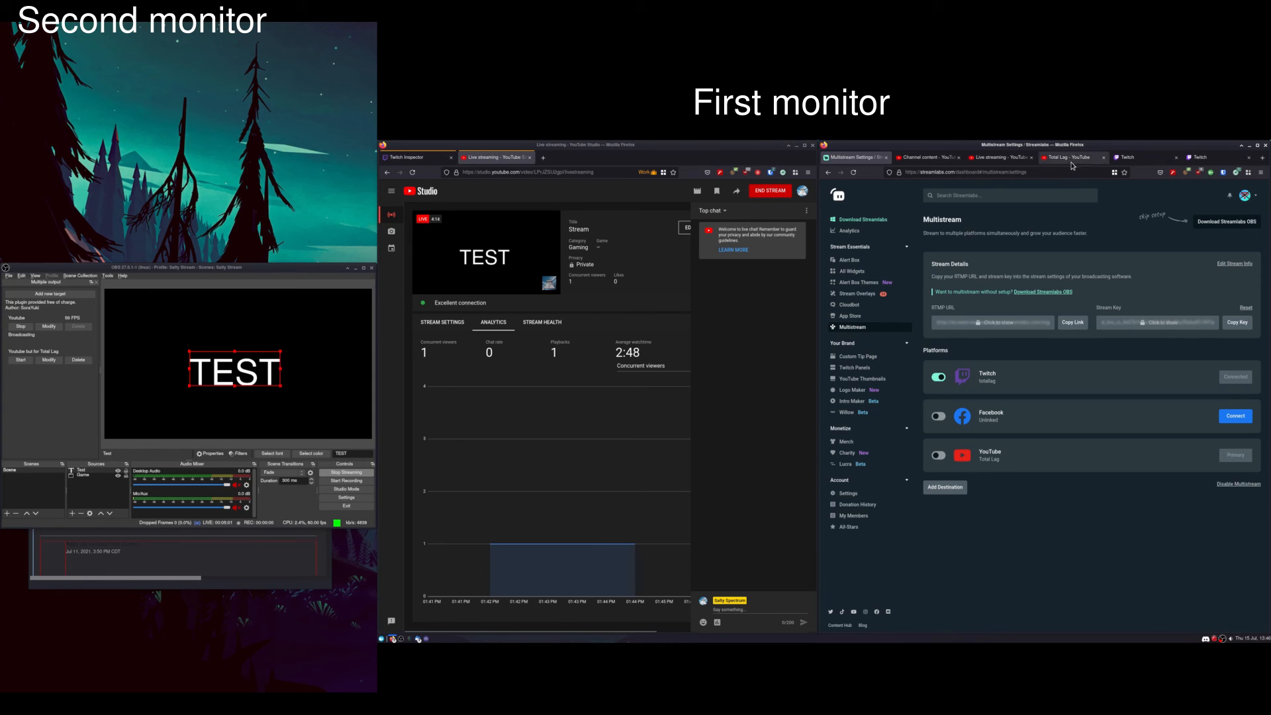
Edit the Multistream stream info for "Test stream", choose its privacy status and save the details.
left_click(1237, 264)
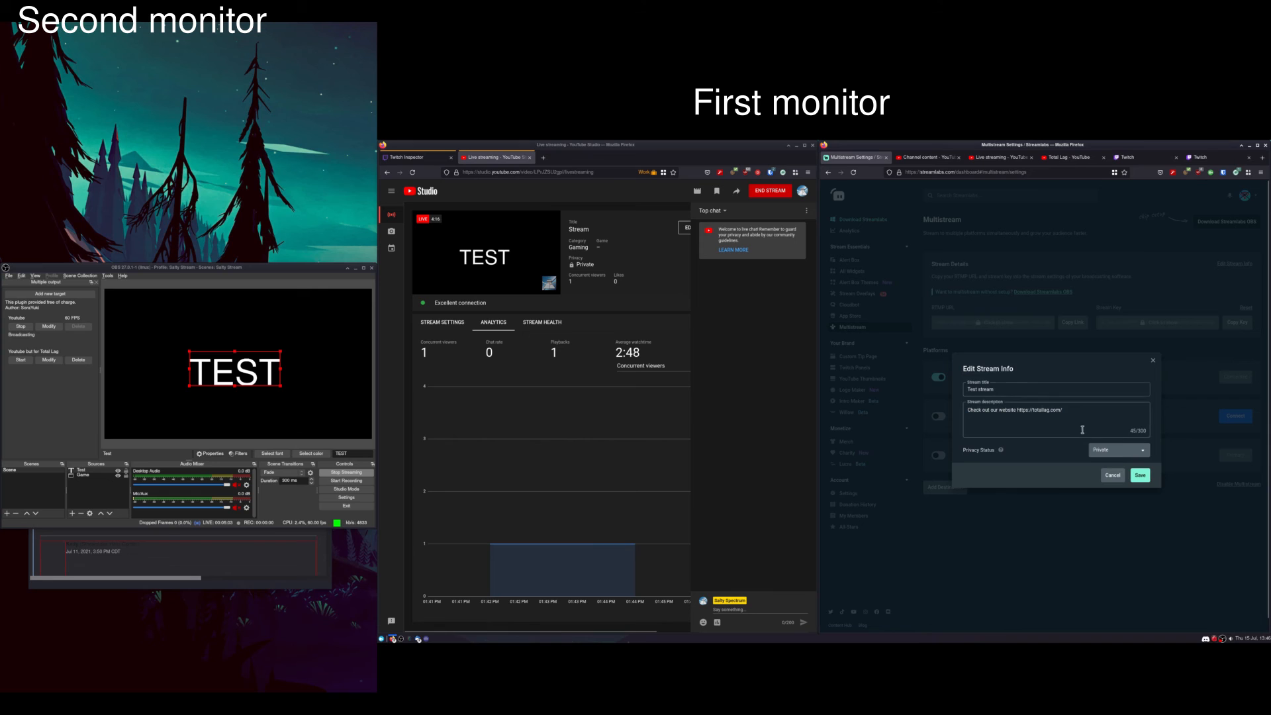
left_click(1118, 450)
left_click(1105, 470)
left_click(1139, 475)
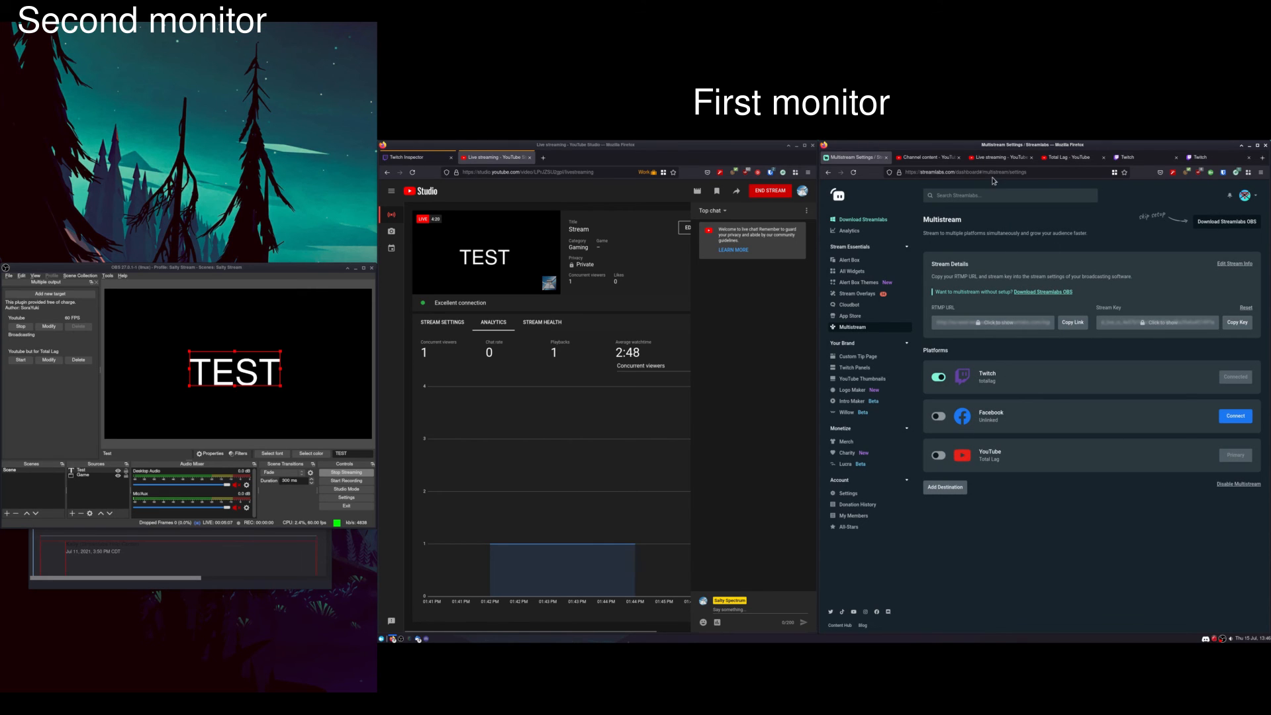
Check the Total Lag Twitch Stream Manager and start the "Youtube but for Total Lag" target in OBS with Twitch as the active destination.
left_click(1129, 160)
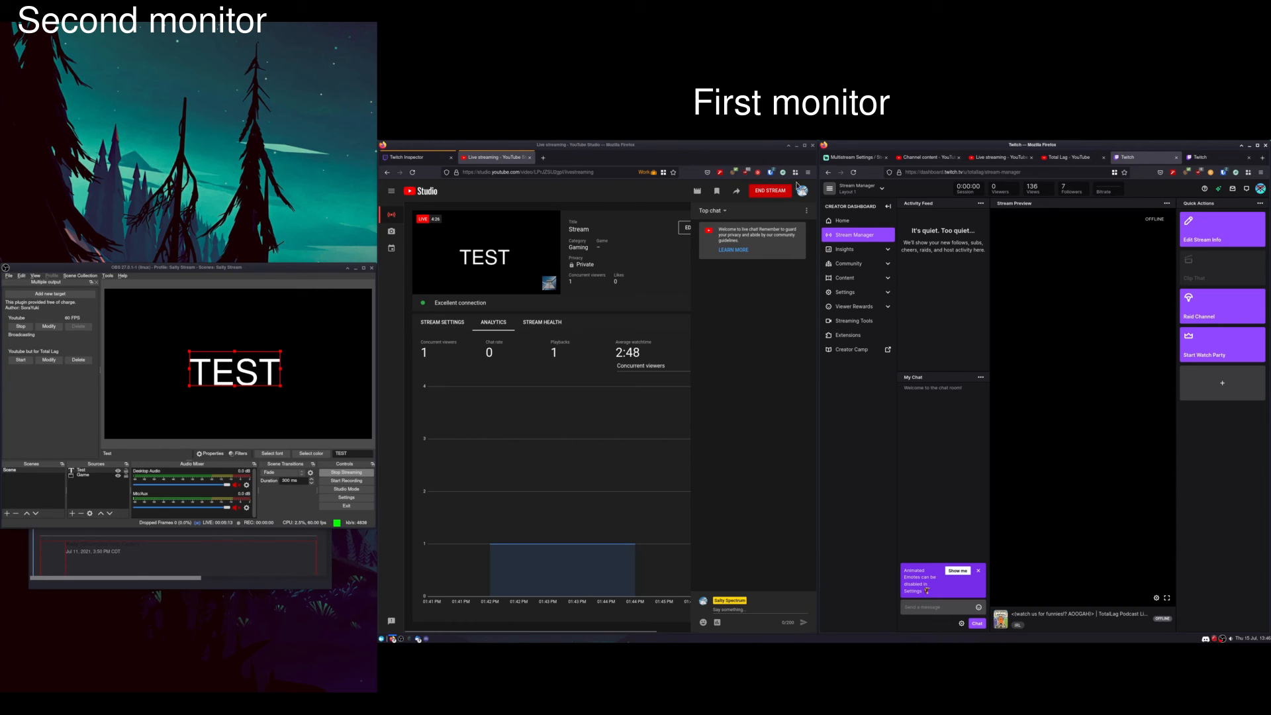
left_click(855, 157)
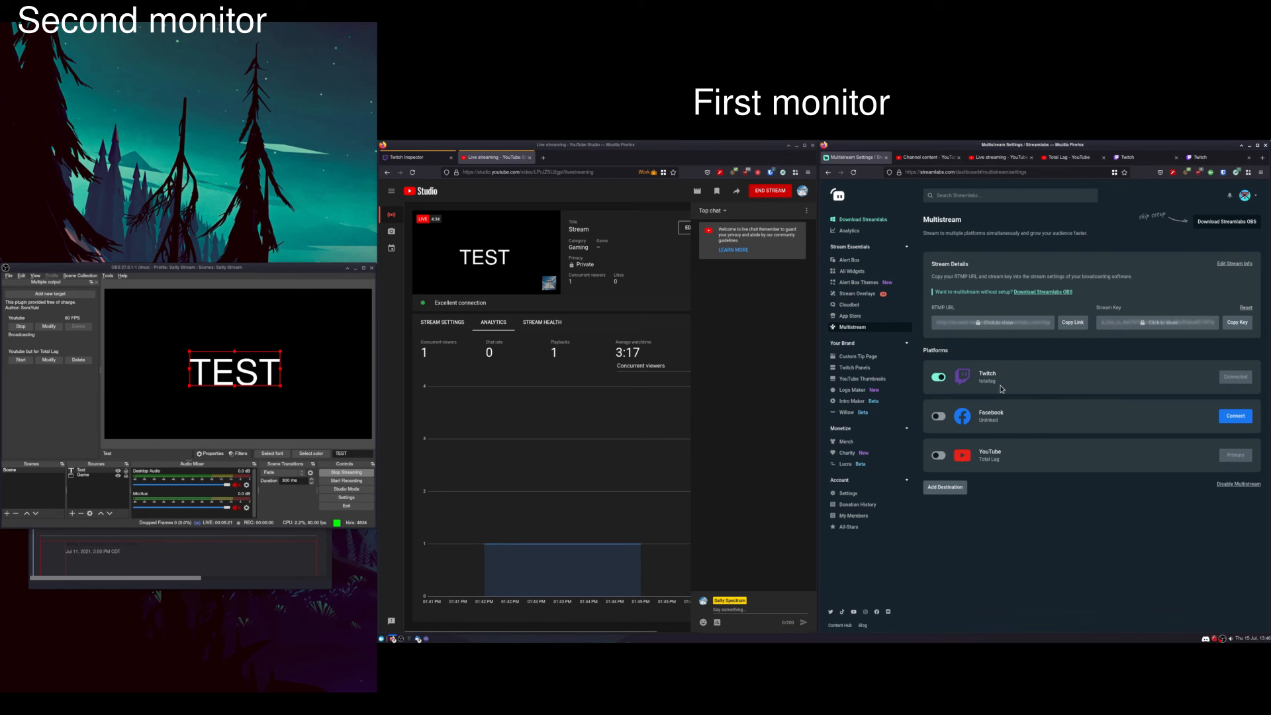
left_click(21, 360)
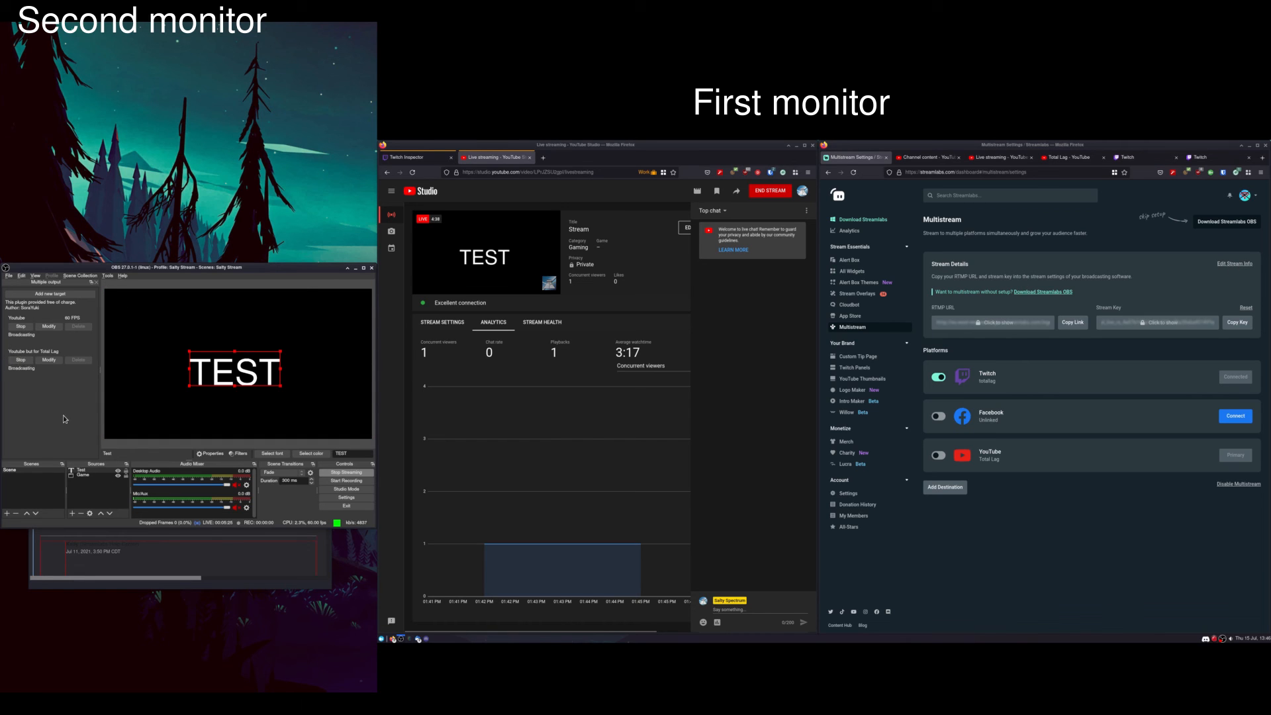
Examine the stream preview in the Twitch Stream Manager, dismissing the animated emotes notice and reloading the dashboard.
left_click(1135, 157)
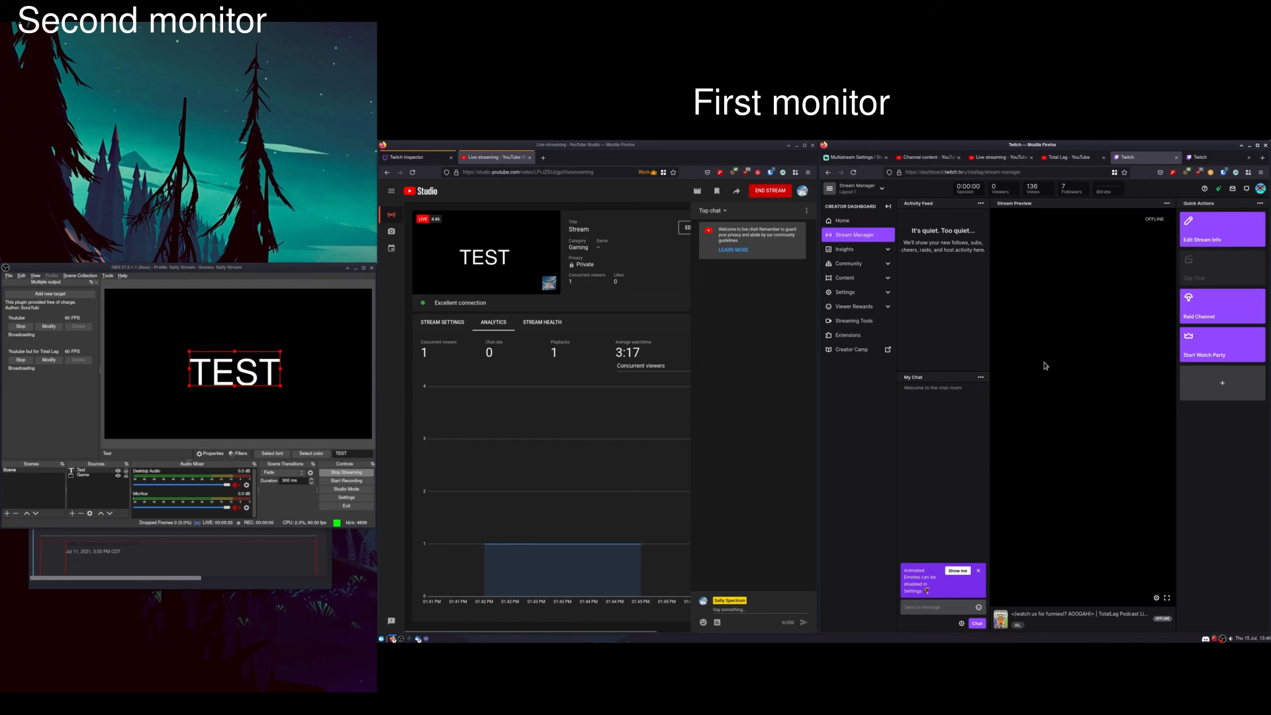
left_click(853, 172)
left_click(978, 570)
left_click(853, 172)
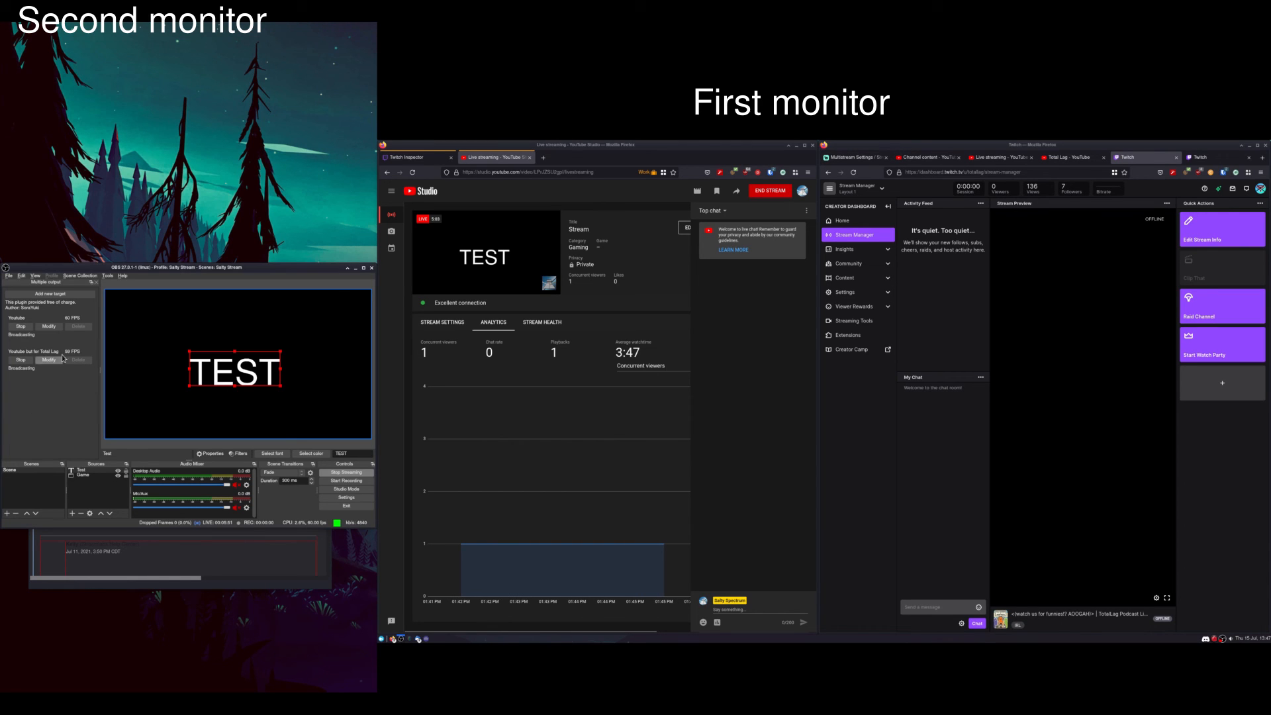
left_click(1069, 161)
left_click(1129, 158)
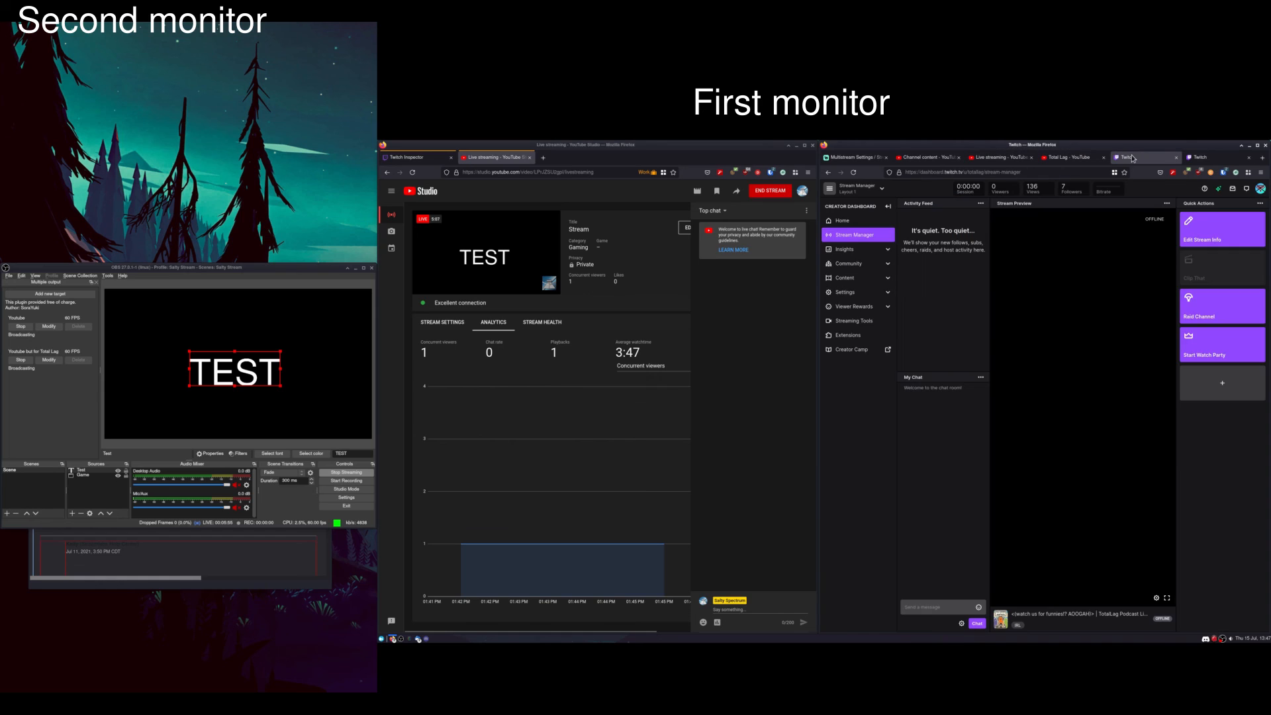
left_click(853, 173)
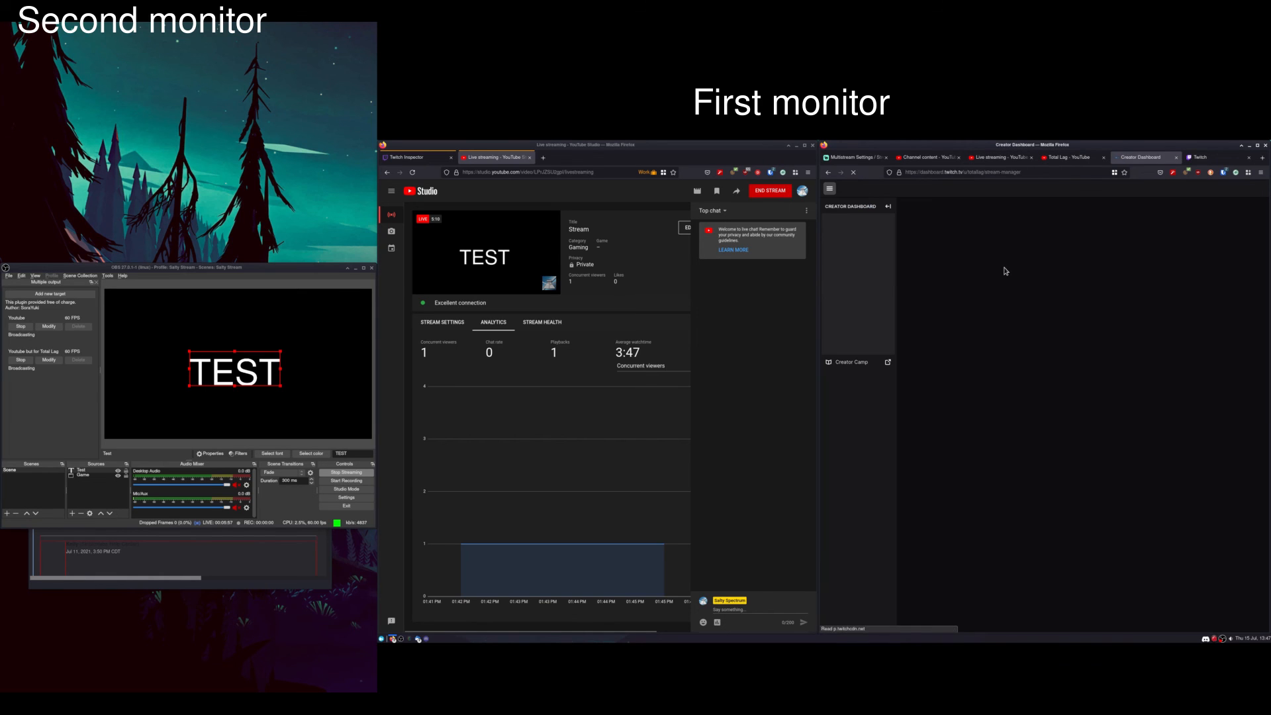
Return to the Multistream destinations and stop the "Youtube but for Total Lag" target in OBS.
left_click(855, 161)
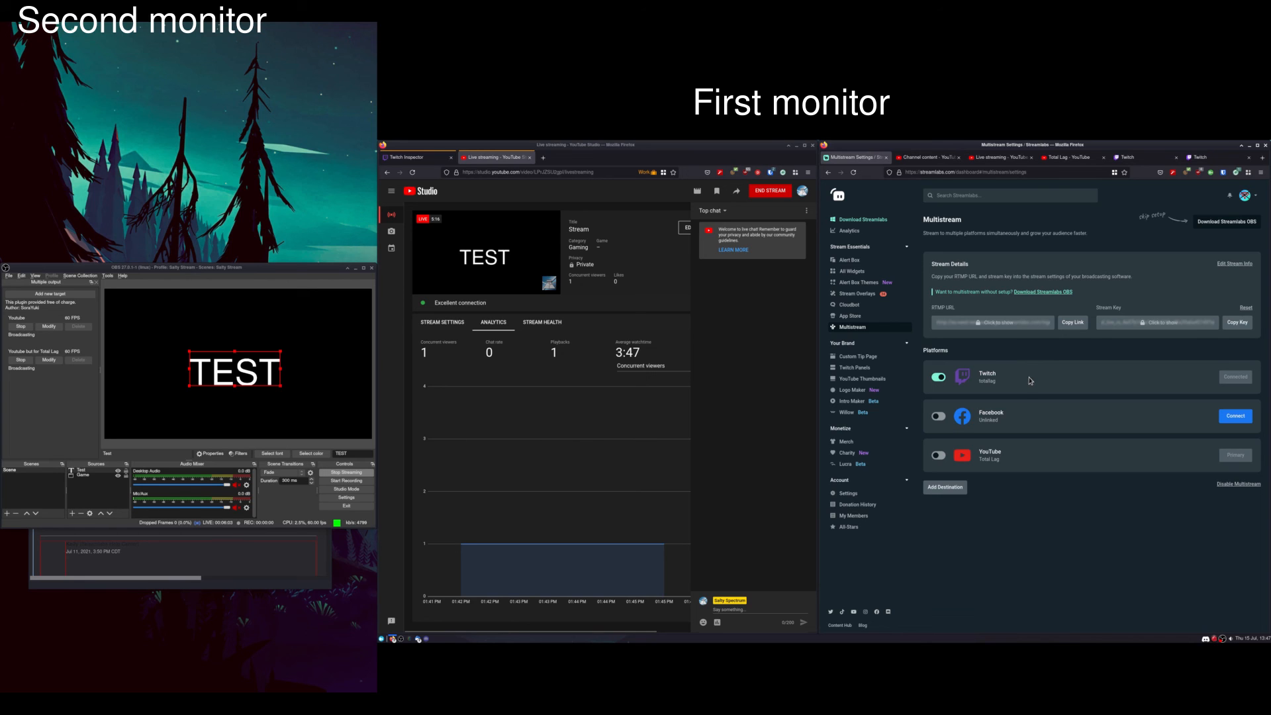
left_click(18, 361)
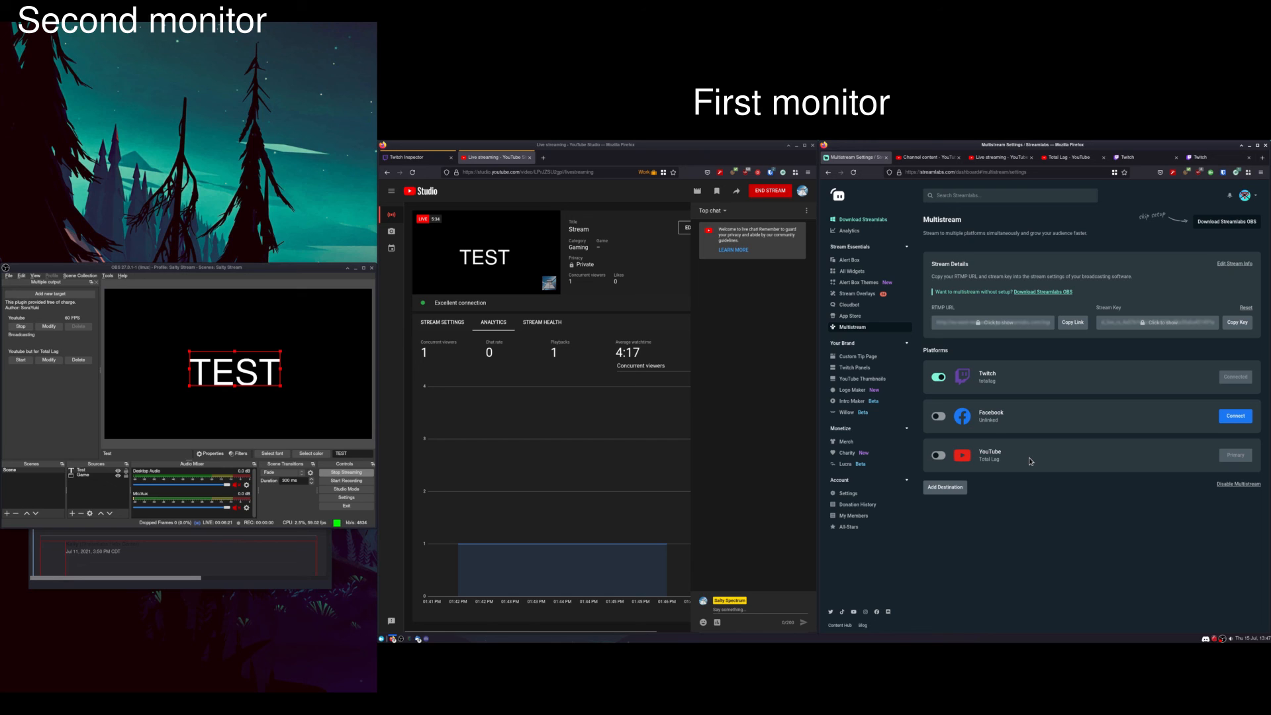
Review the Twitch Inspector and the YouTube live control room, and bring up the SimpleScreenRecorder window.
left_click(419, 639)
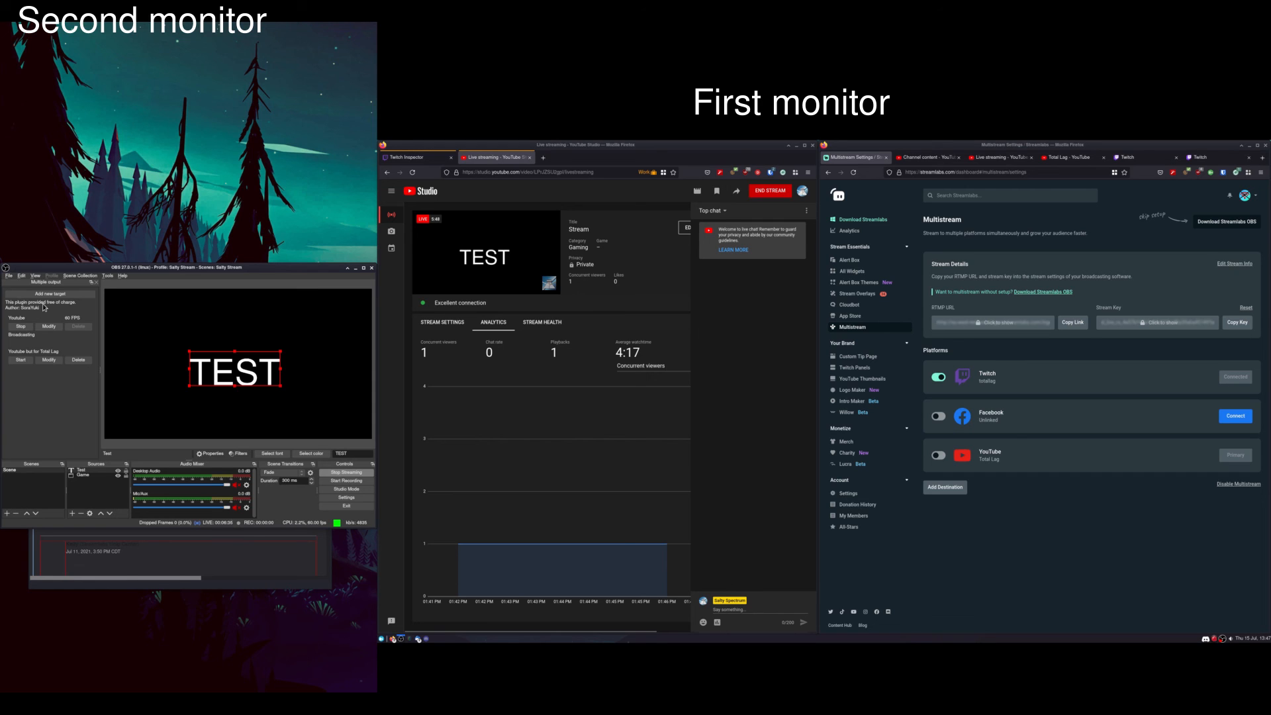
left_click(406, 157)
left_click(472, 161)
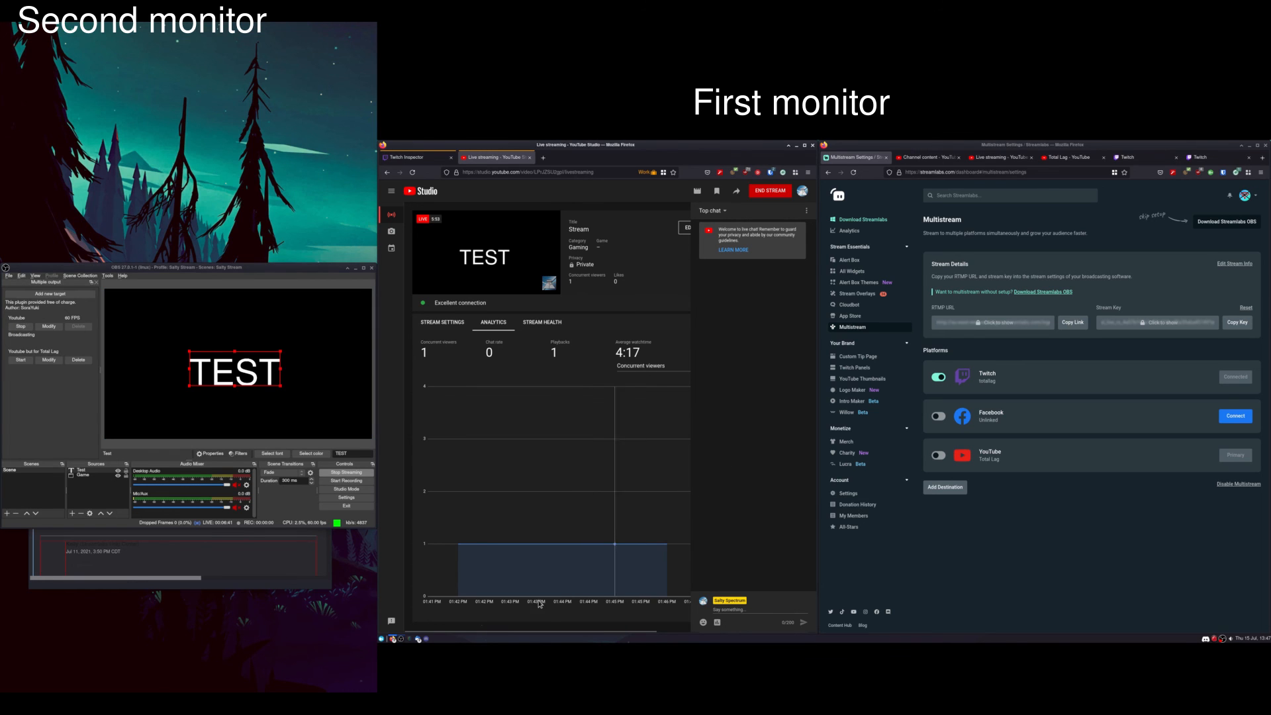
left_click(411, 640)
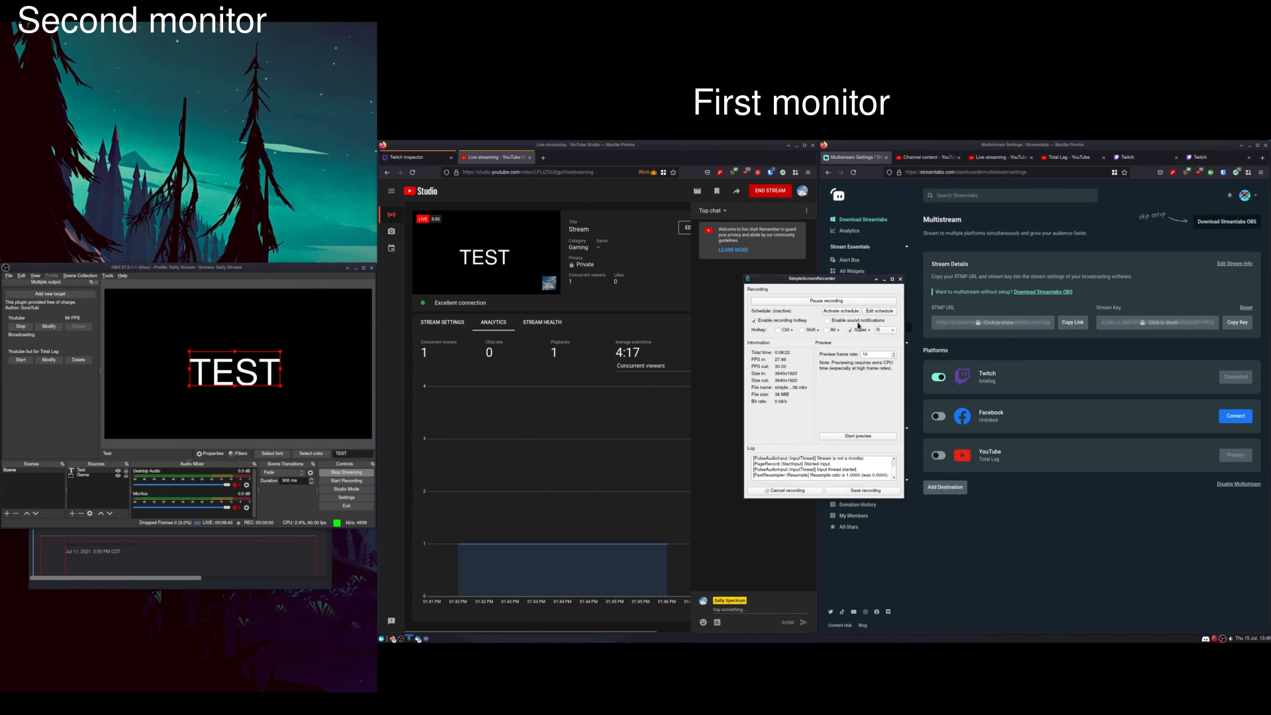